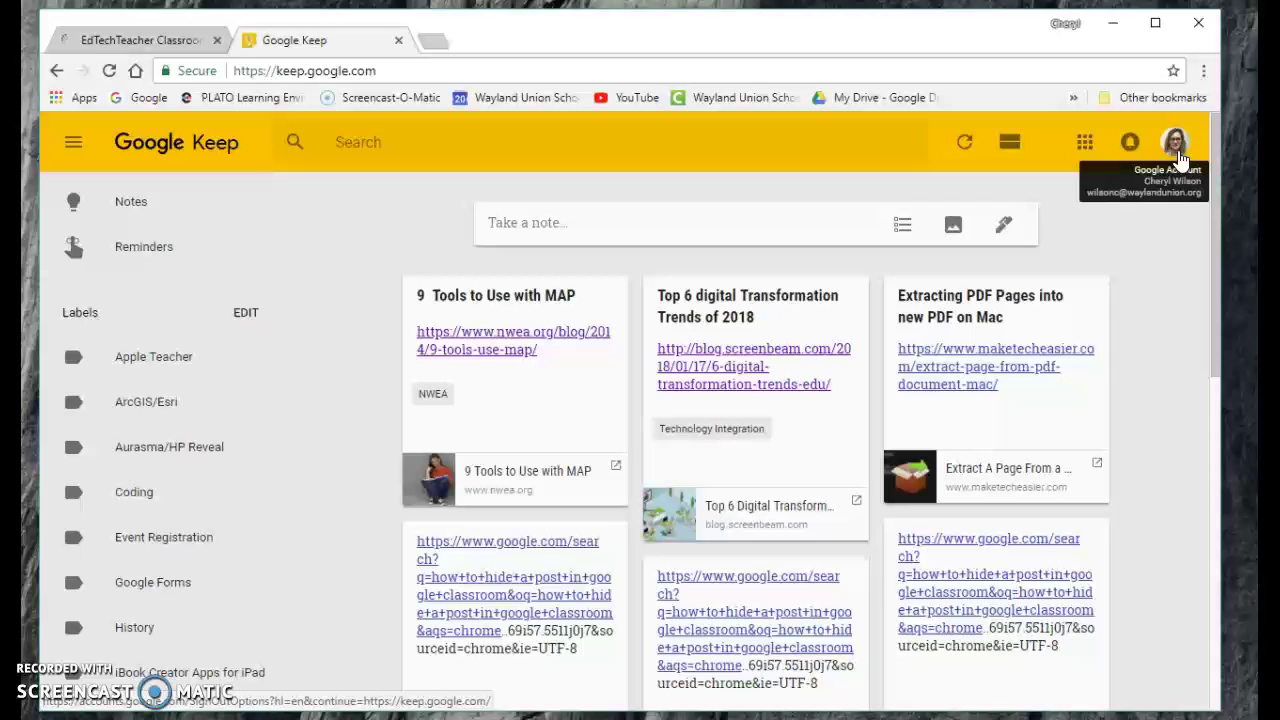
- Browse the Google apps launcher, pick Keep, and close the launcher
click(1085, 142)
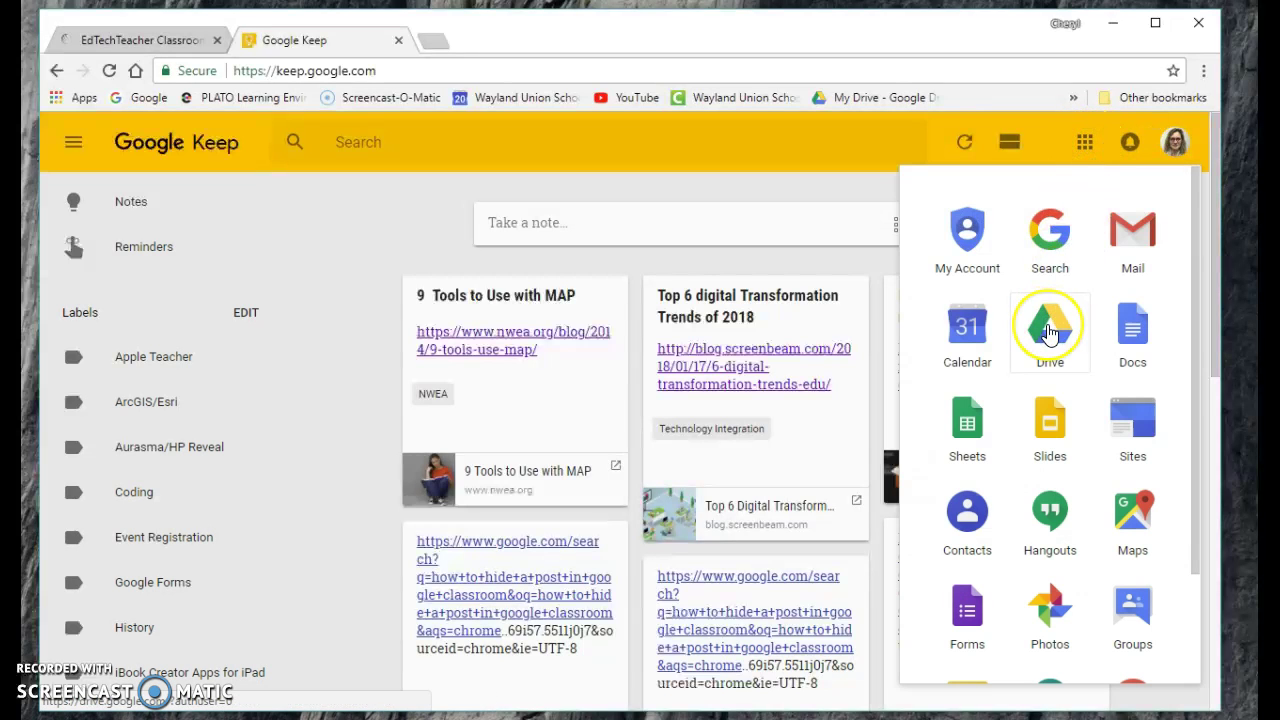
scroll(1049, 333, down, 5)
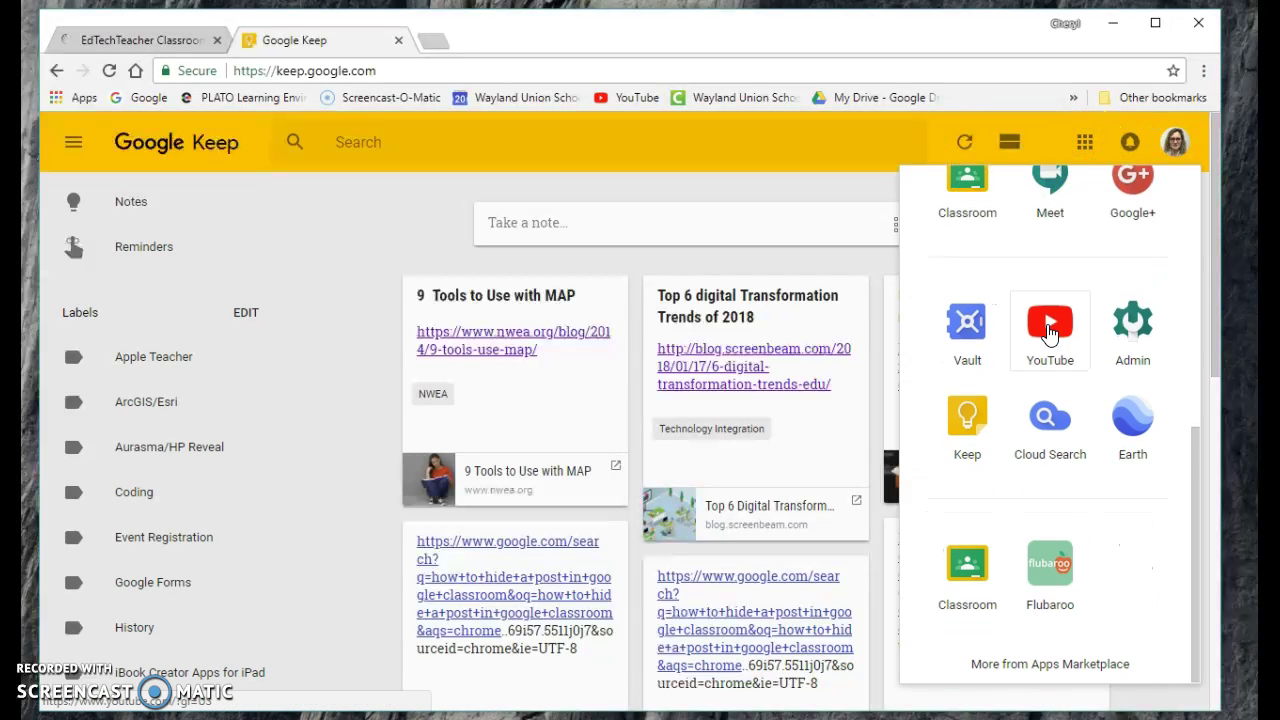
scroll(1049, 333, up, 5)
scroll(1051, 337, down, 4)
click(990, 512)
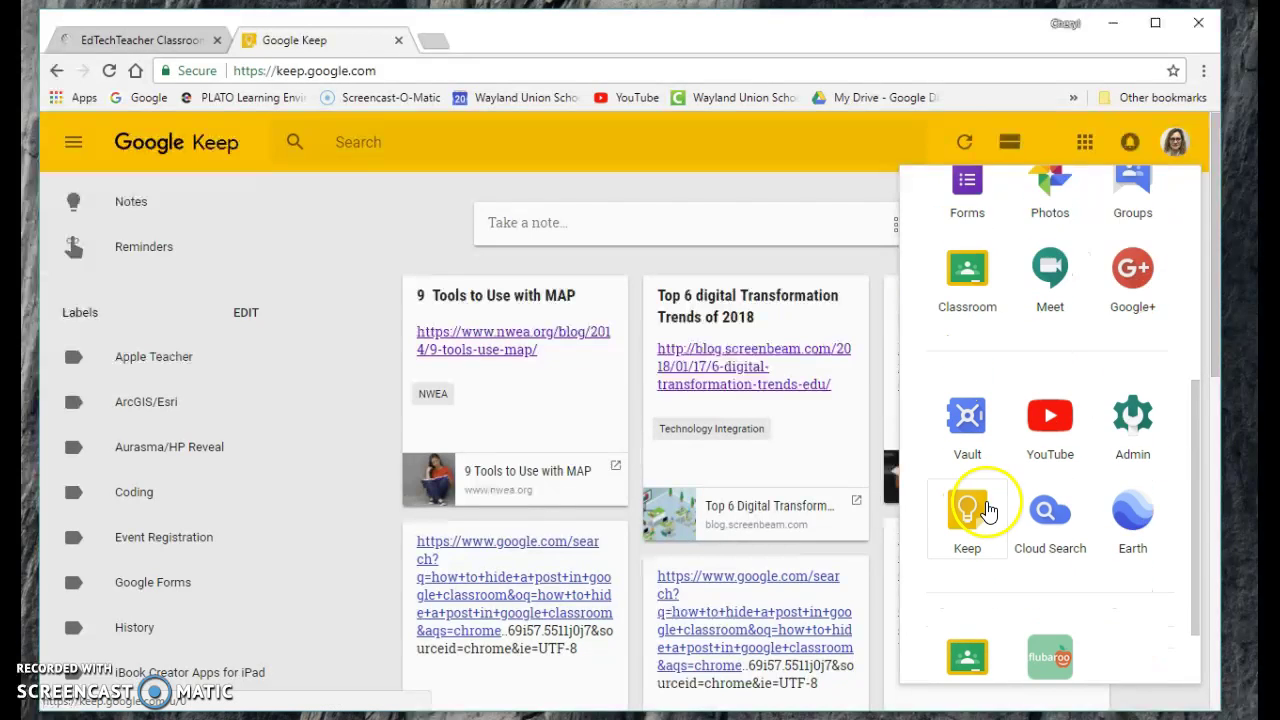
scroll(1105, 437, up, 5)
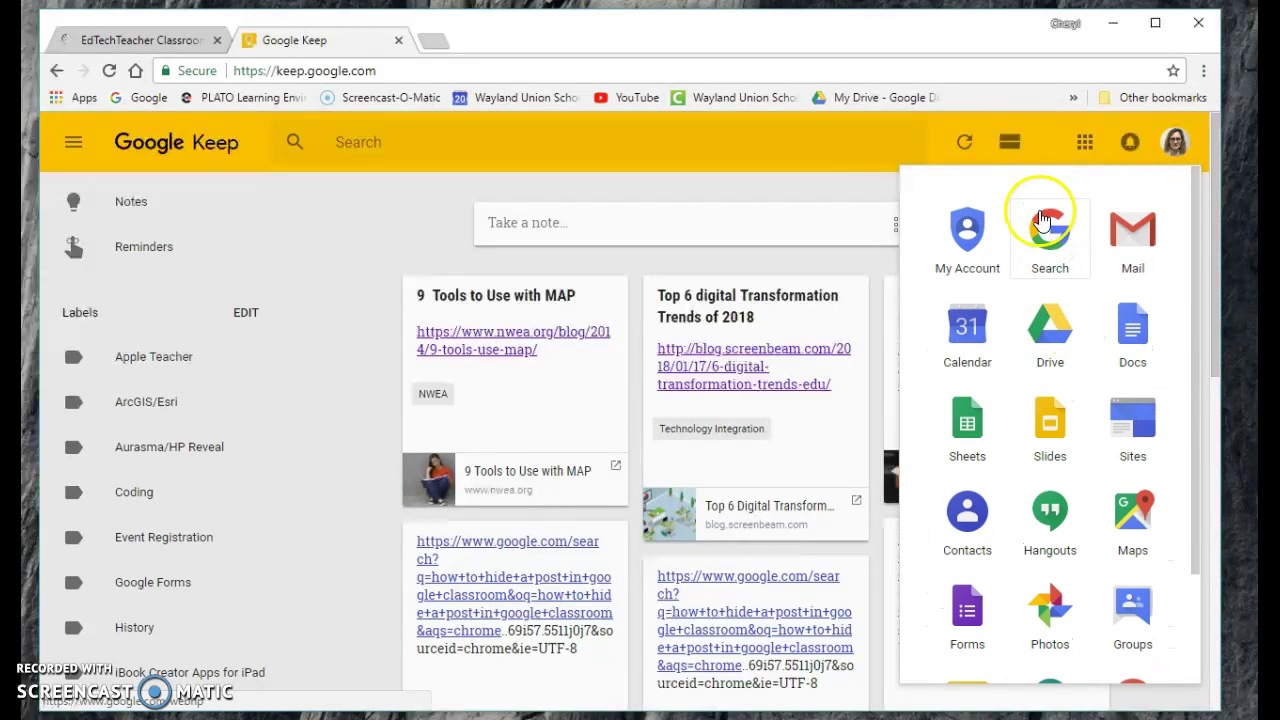
click(1084, 142)
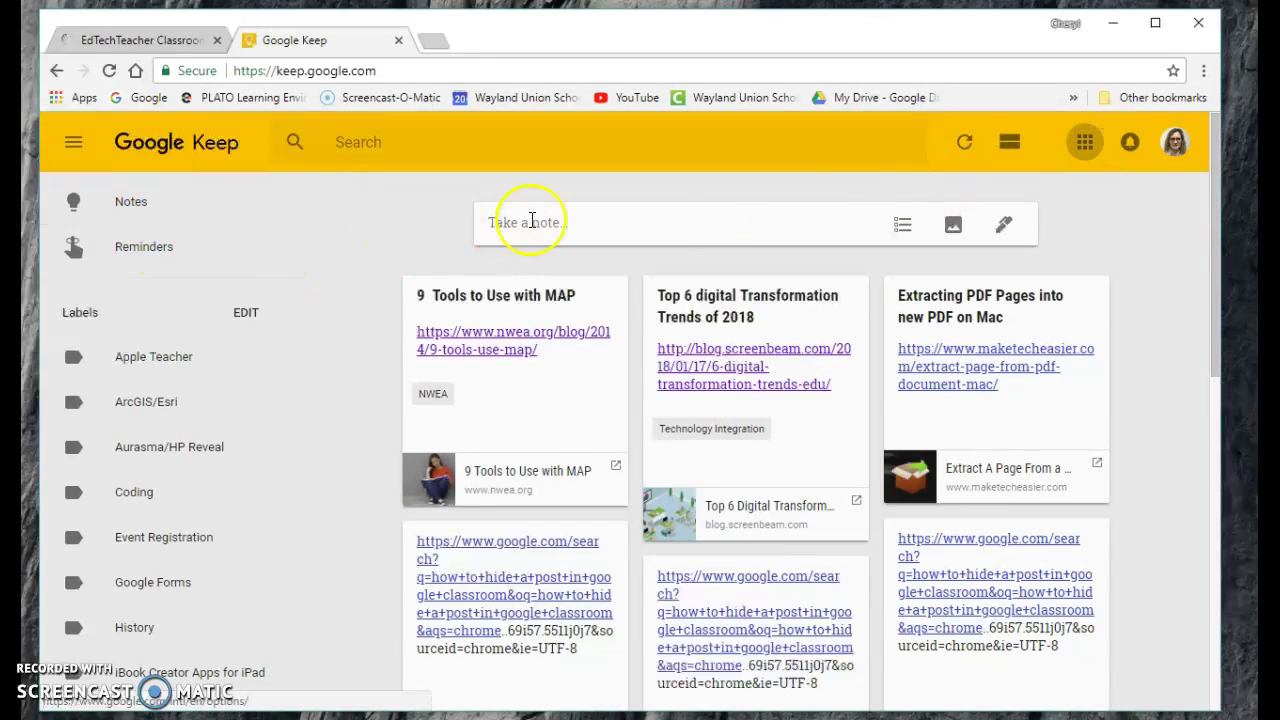
mouse_move(566, 368)
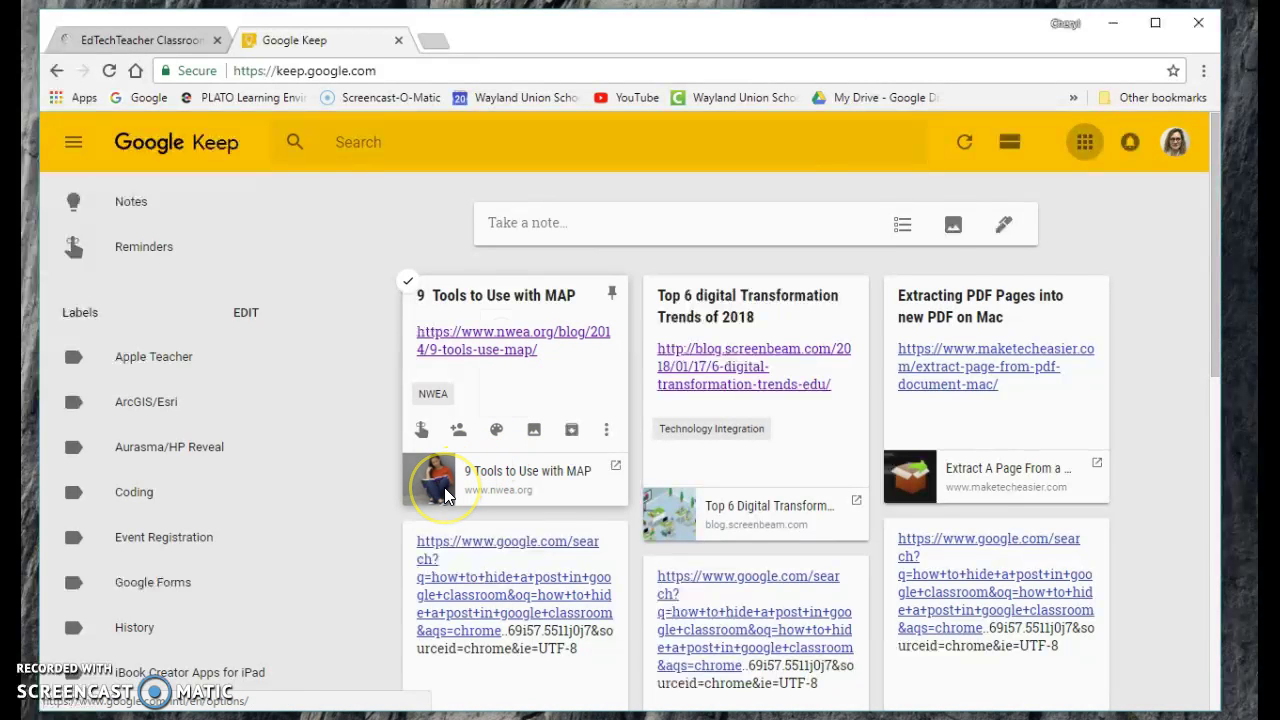
scroll(160, 465, down, 10)
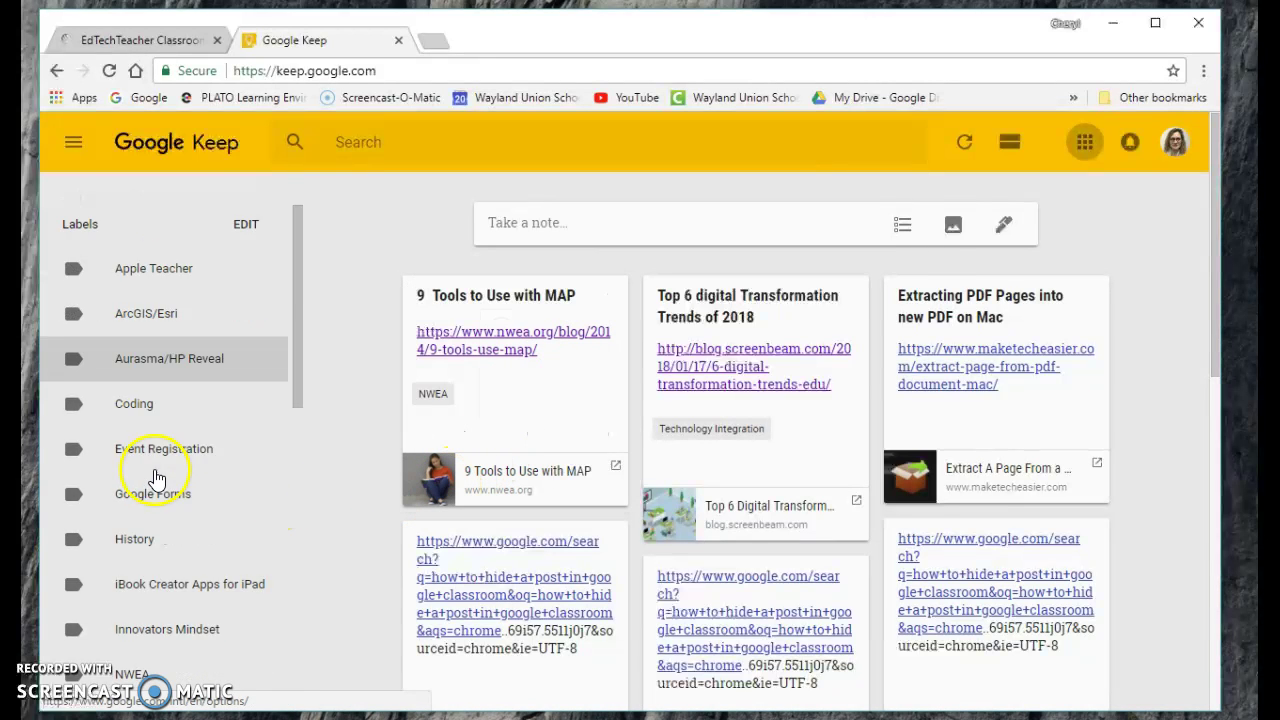
click(148, 403)
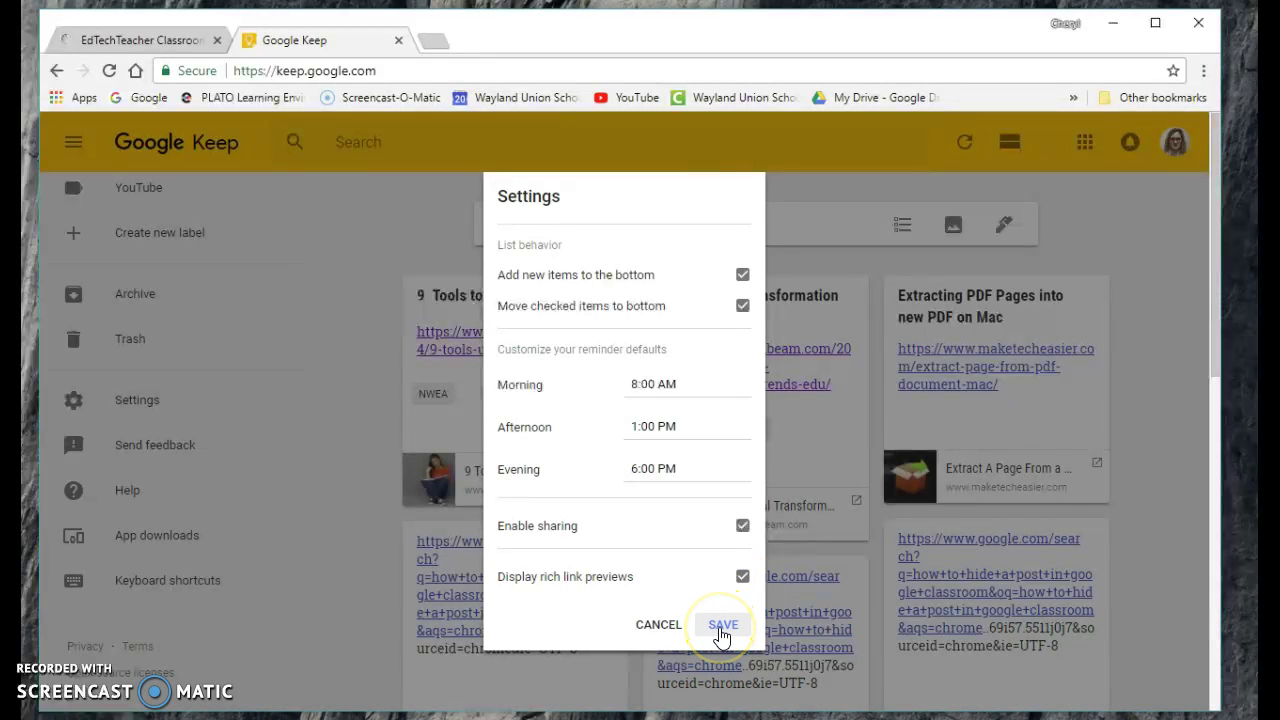
click(1173, 238)
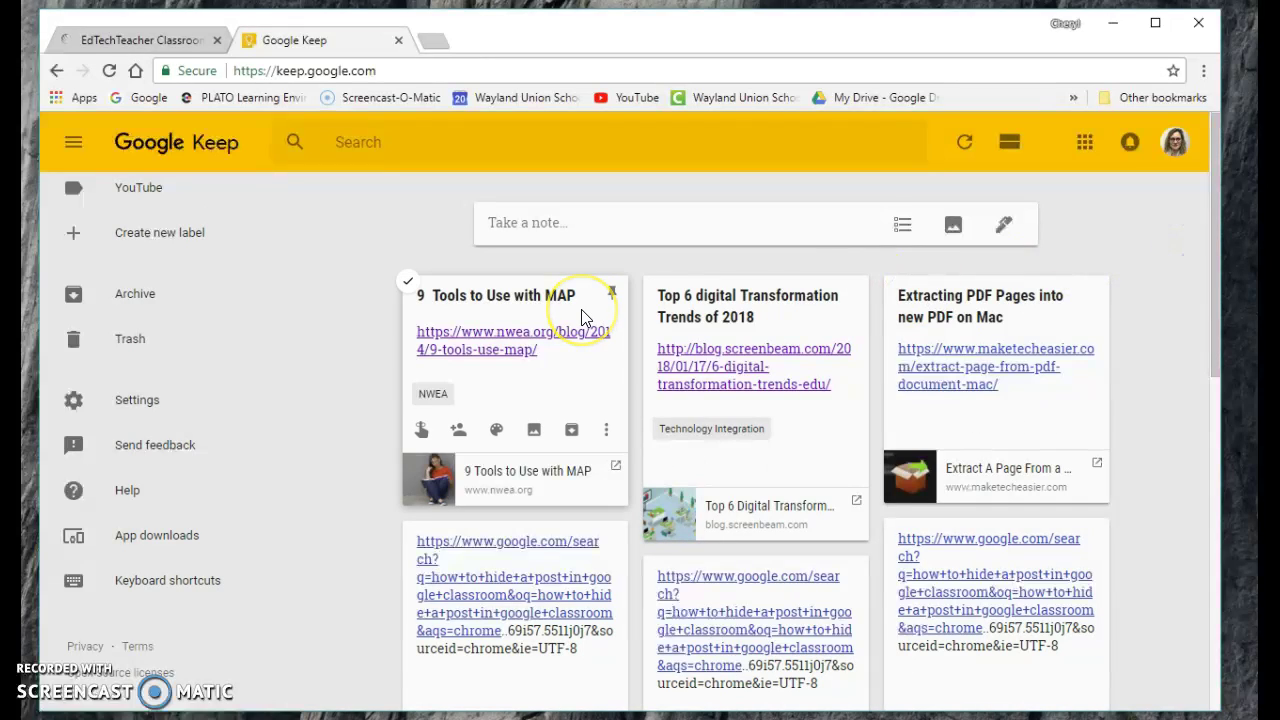
- Show more actions for the '9 Tools to Use with MAP' note and browse the sidebar labels
click(607, 431)
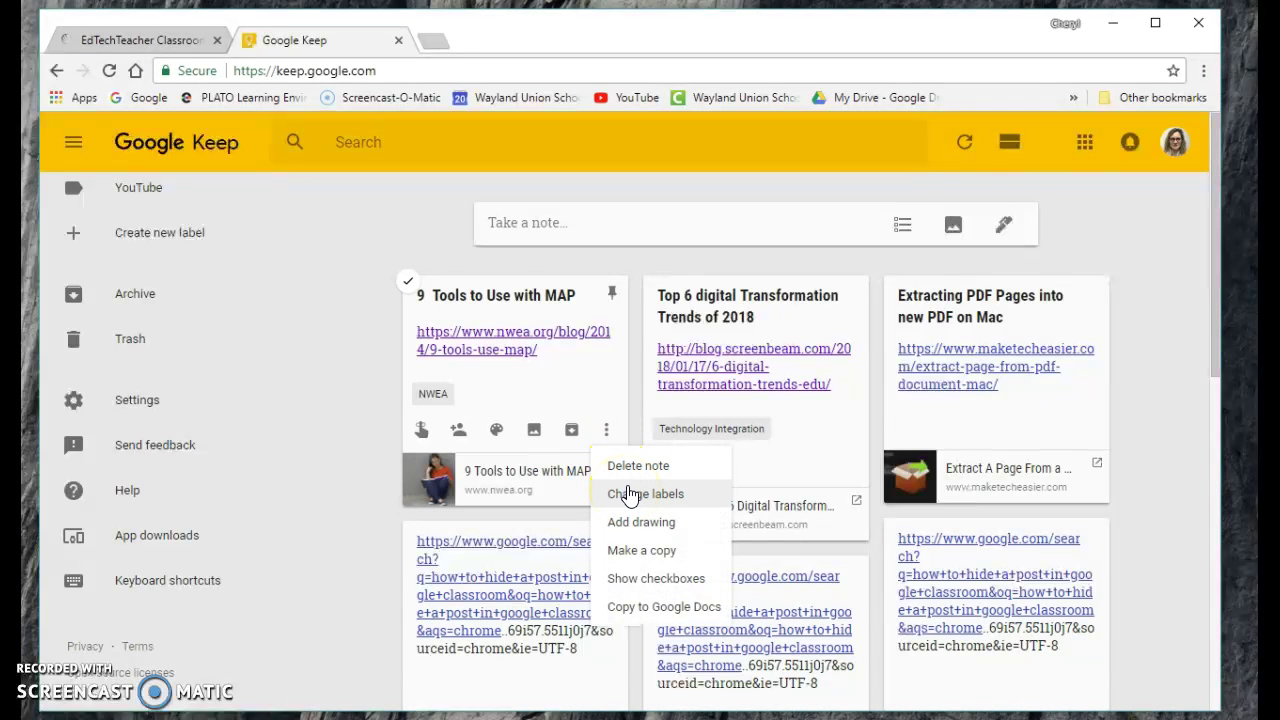
scroll(229, 337, up, 3)
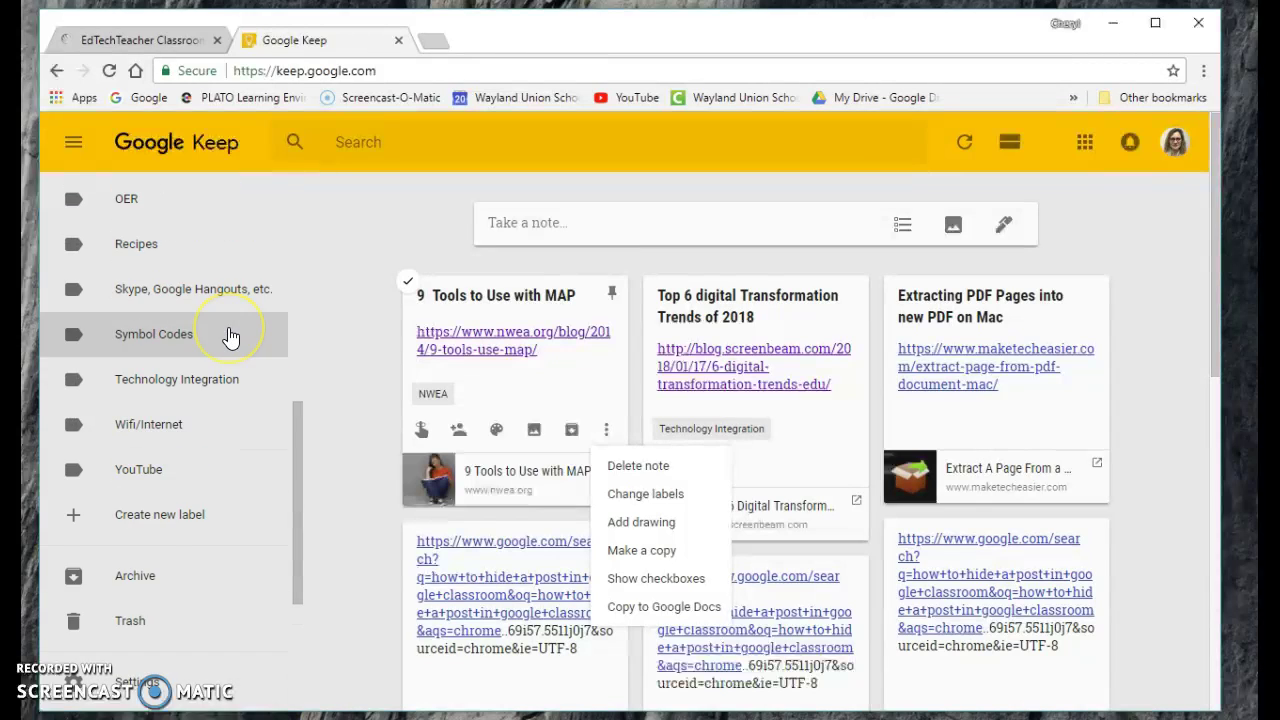
scroll(229, 337, up, 10)
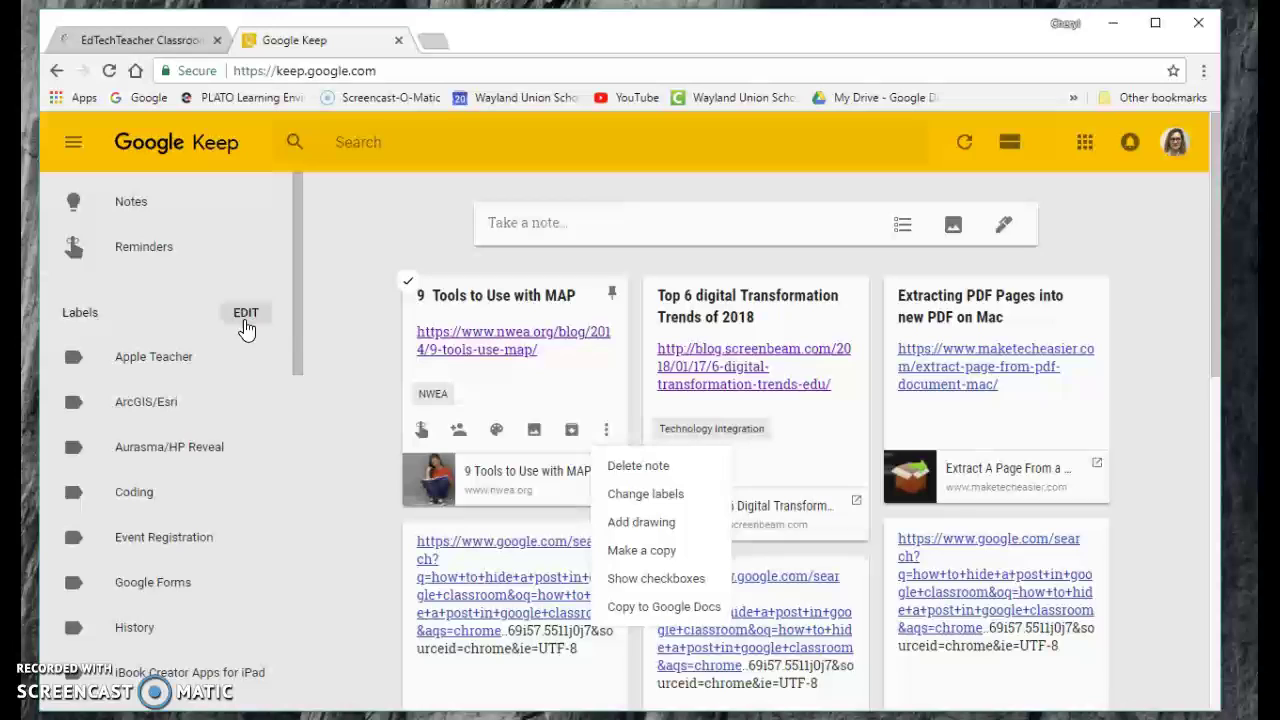
scroll(243, 329, down, 7)
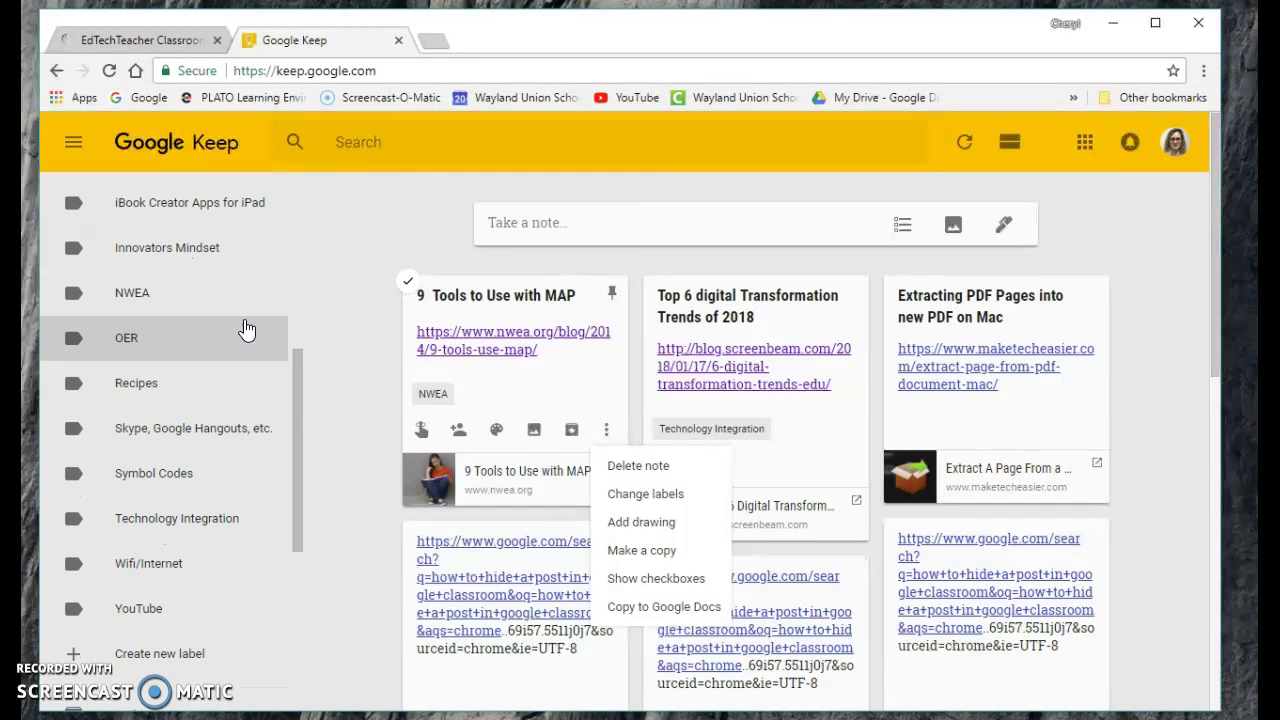
click(194, 474)
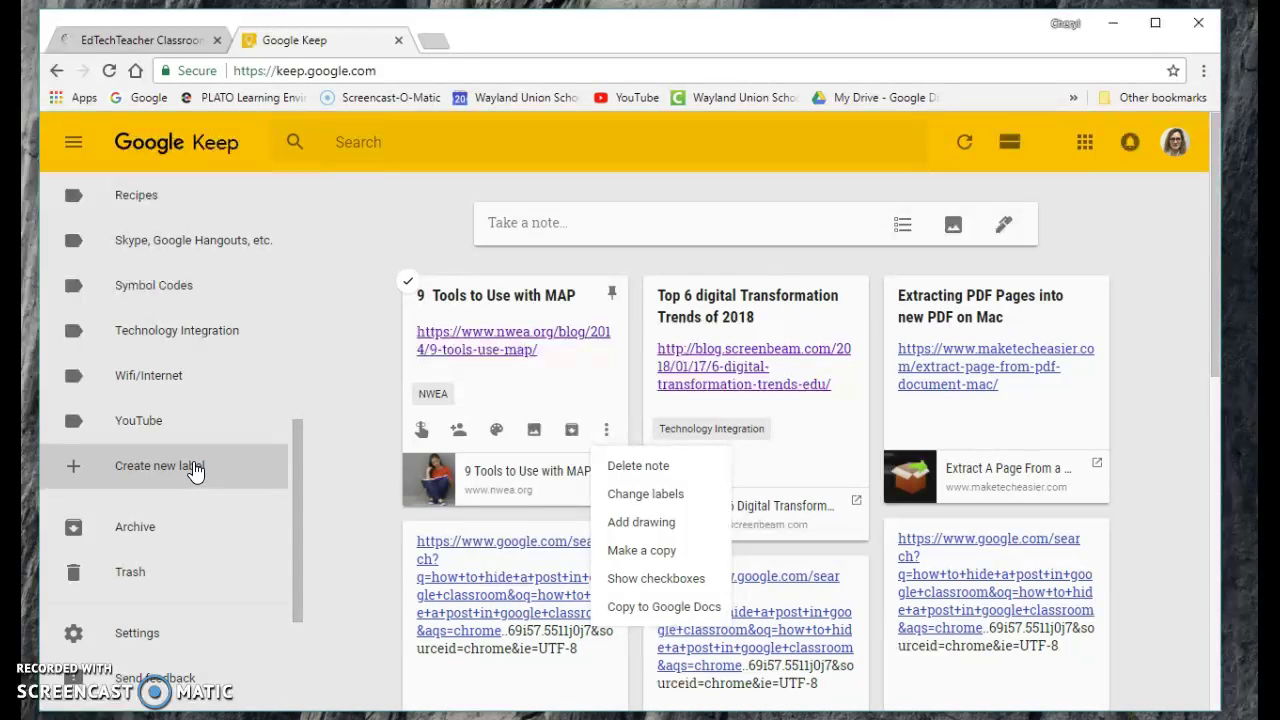
scroll(194, 468, up, 7)
click(430, 400)
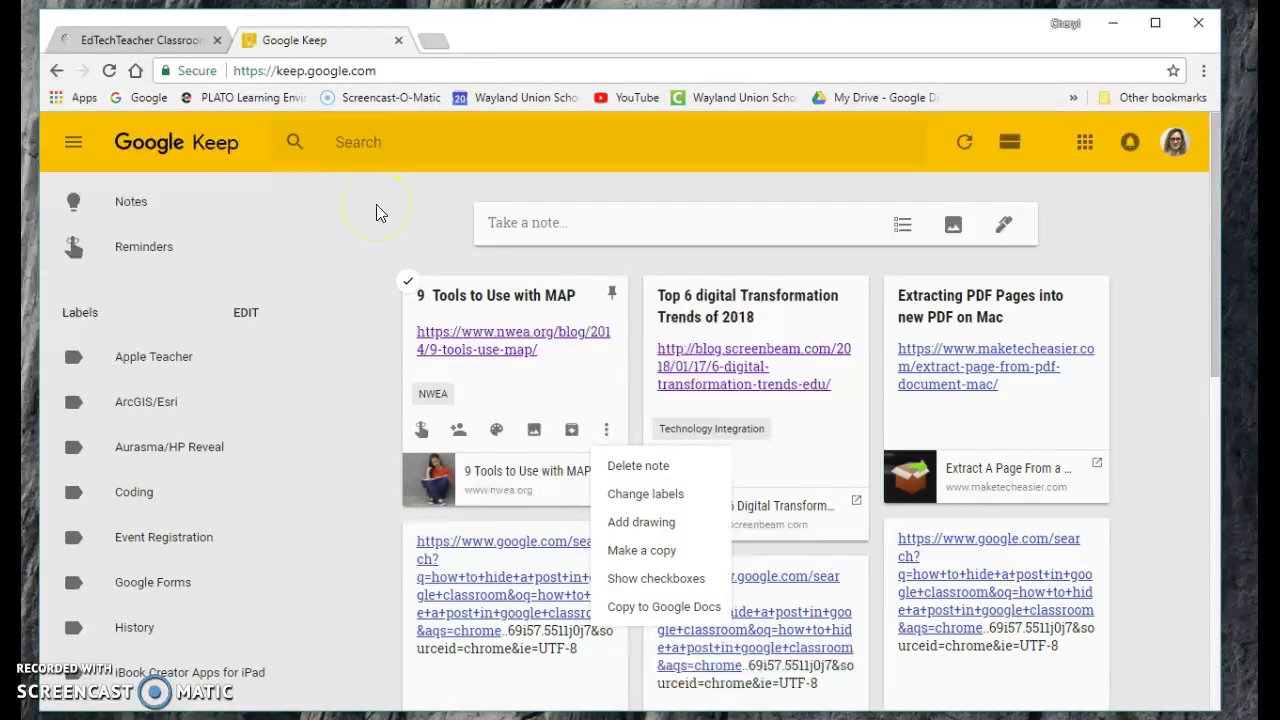
click(169, 39)
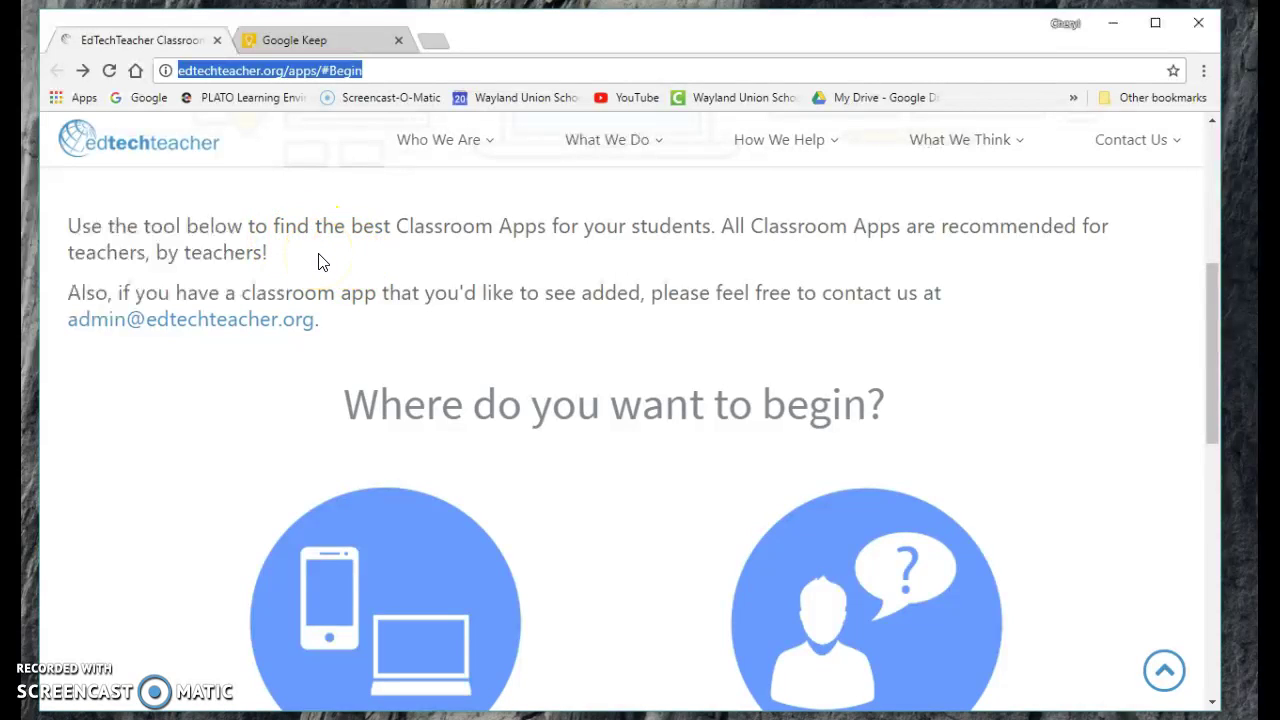
click(388, 72)
drag(388, 72, 183, 78)
key(ctrl+c)
click(323, 37)
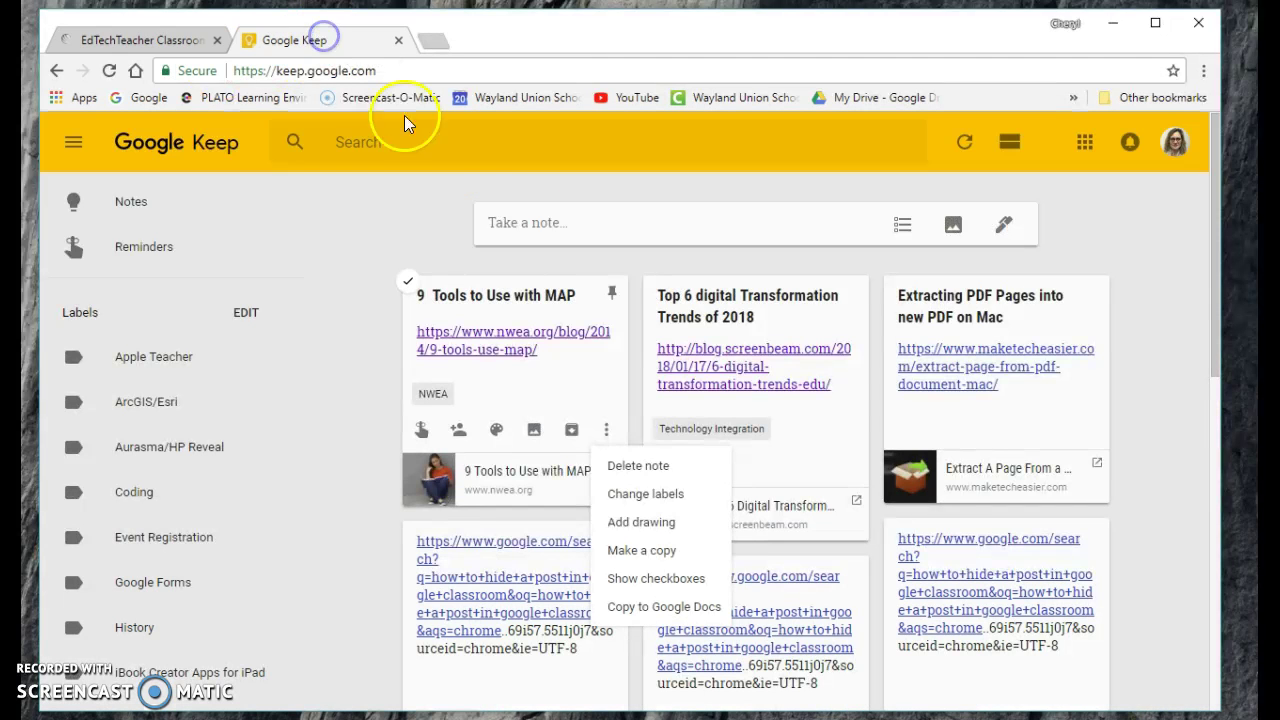
click(566, 227)
click(538, 220)
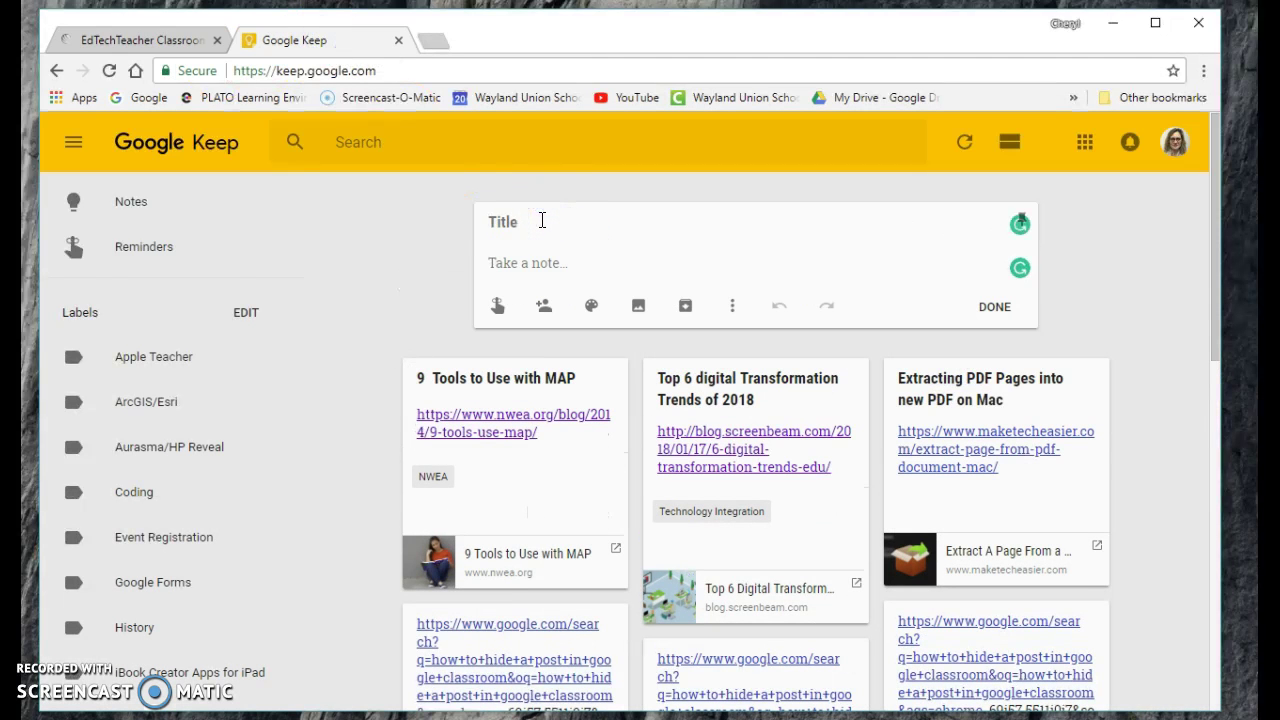
text(Finding Clas)
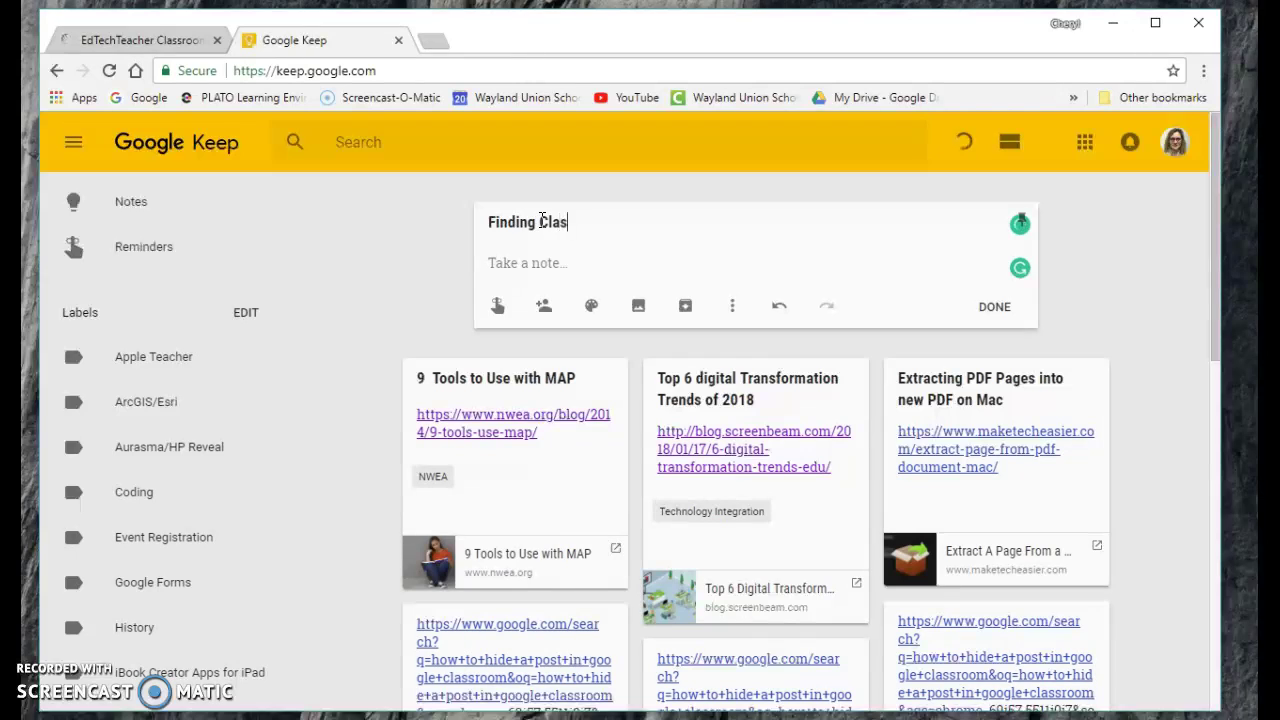
text(sroom Tools)
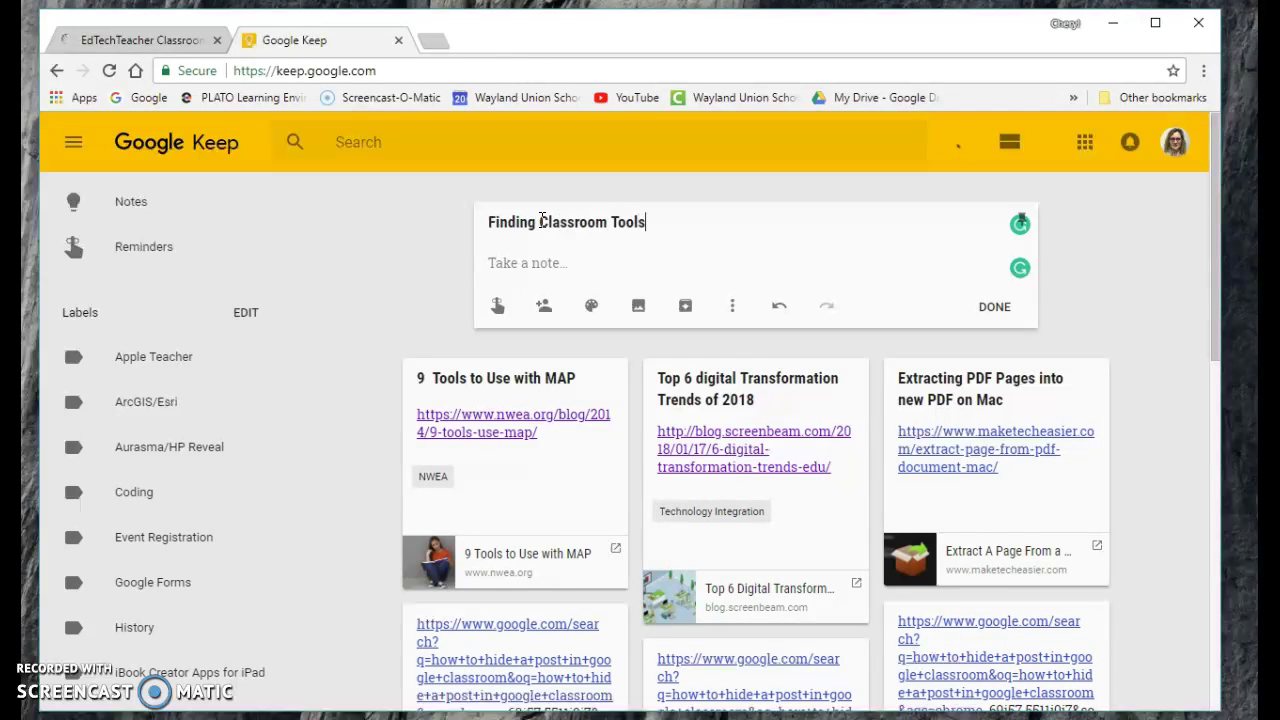
text( - EdTechTeacher)
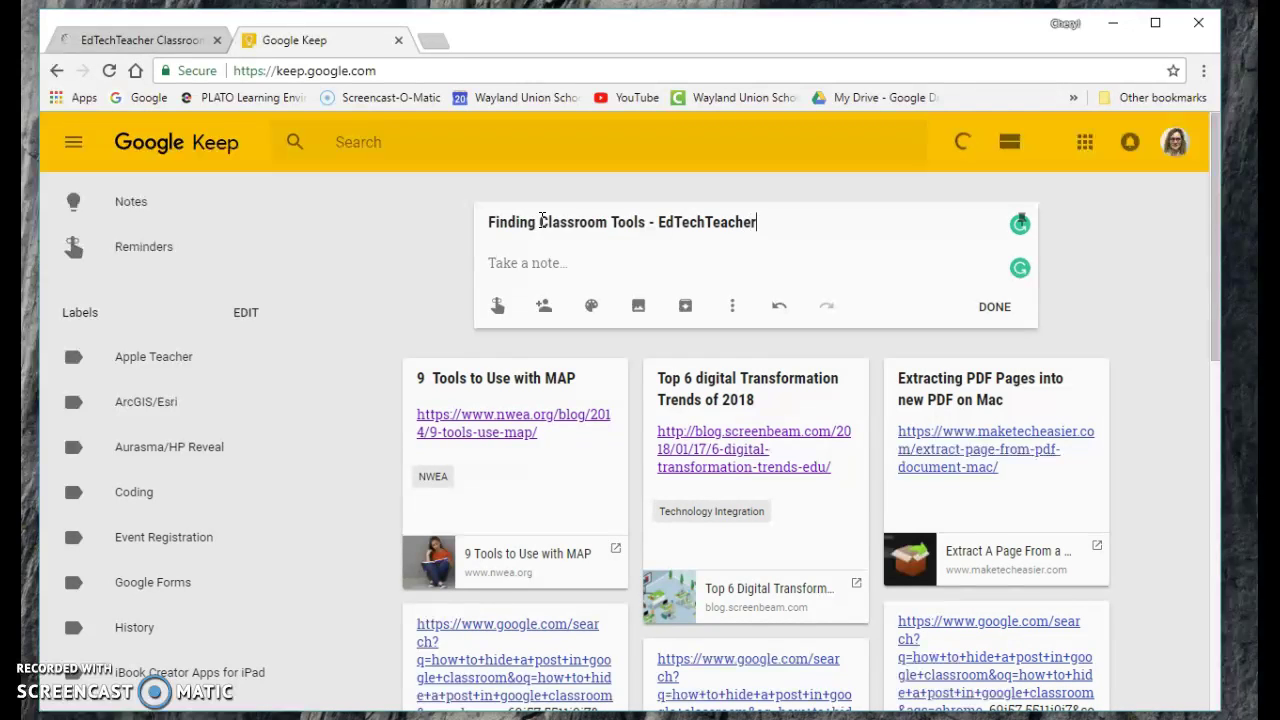
click(517, 265)
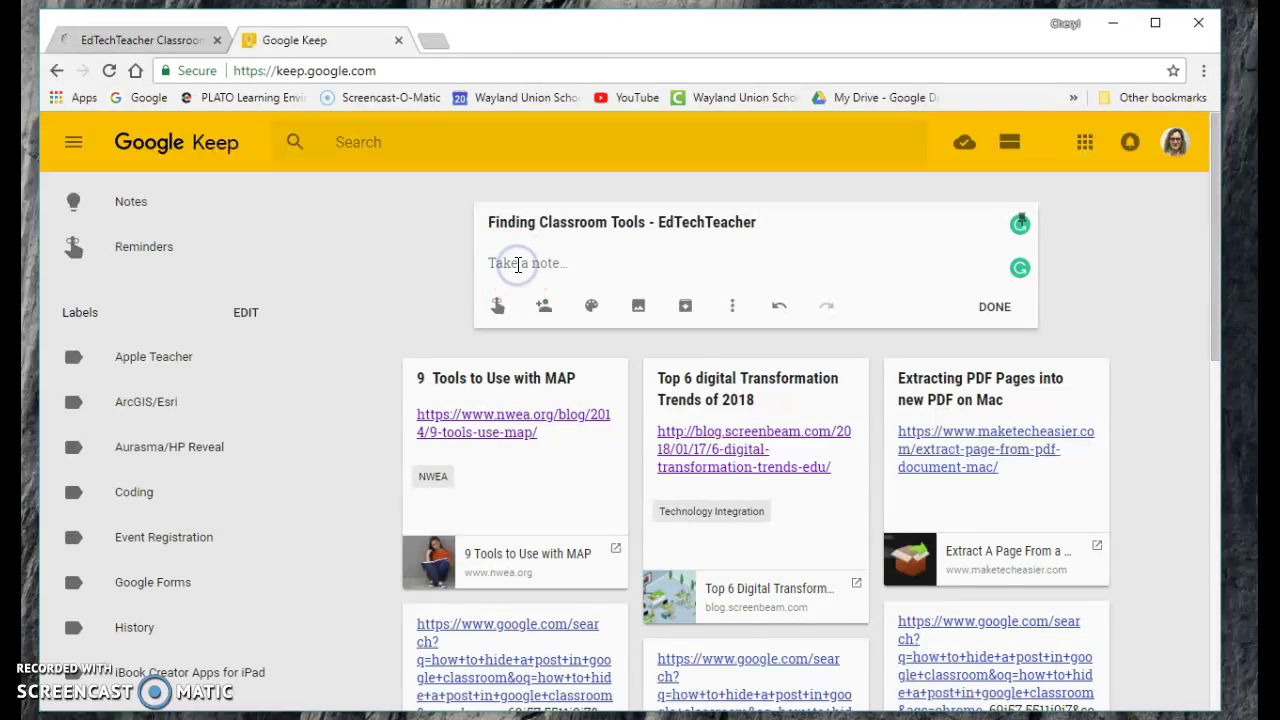
key(ctrl+v)
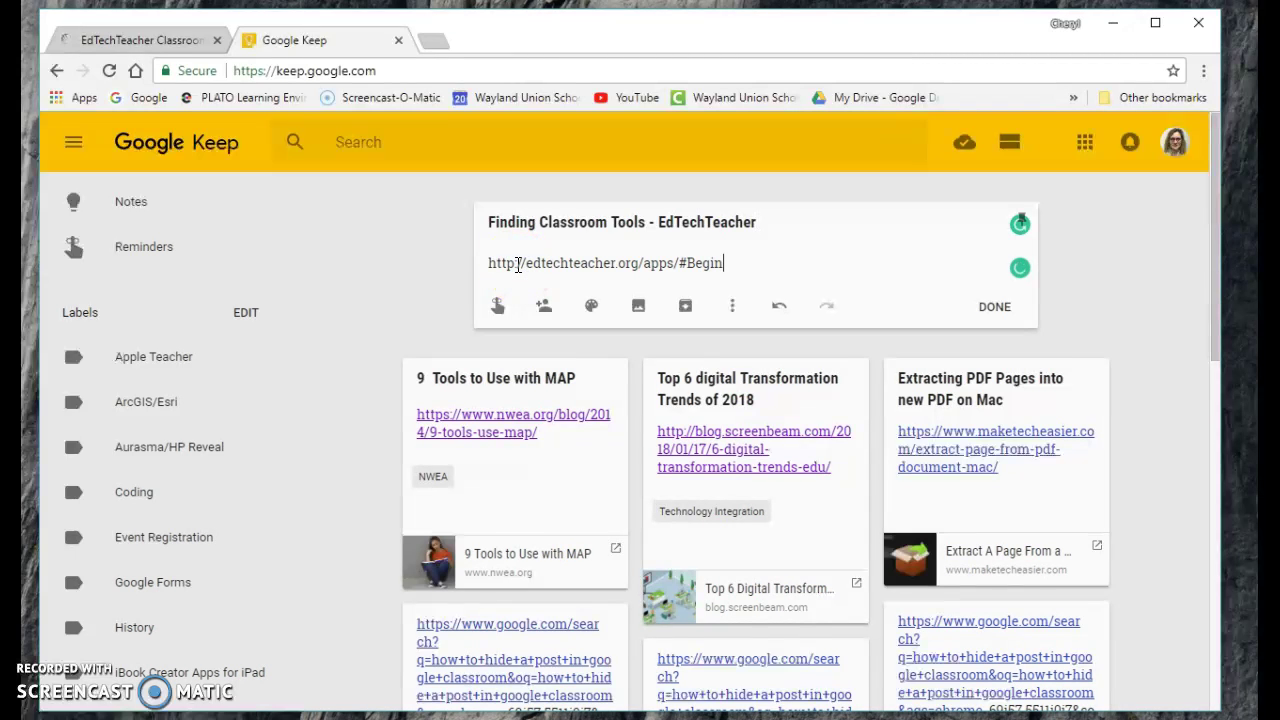
key(Return)
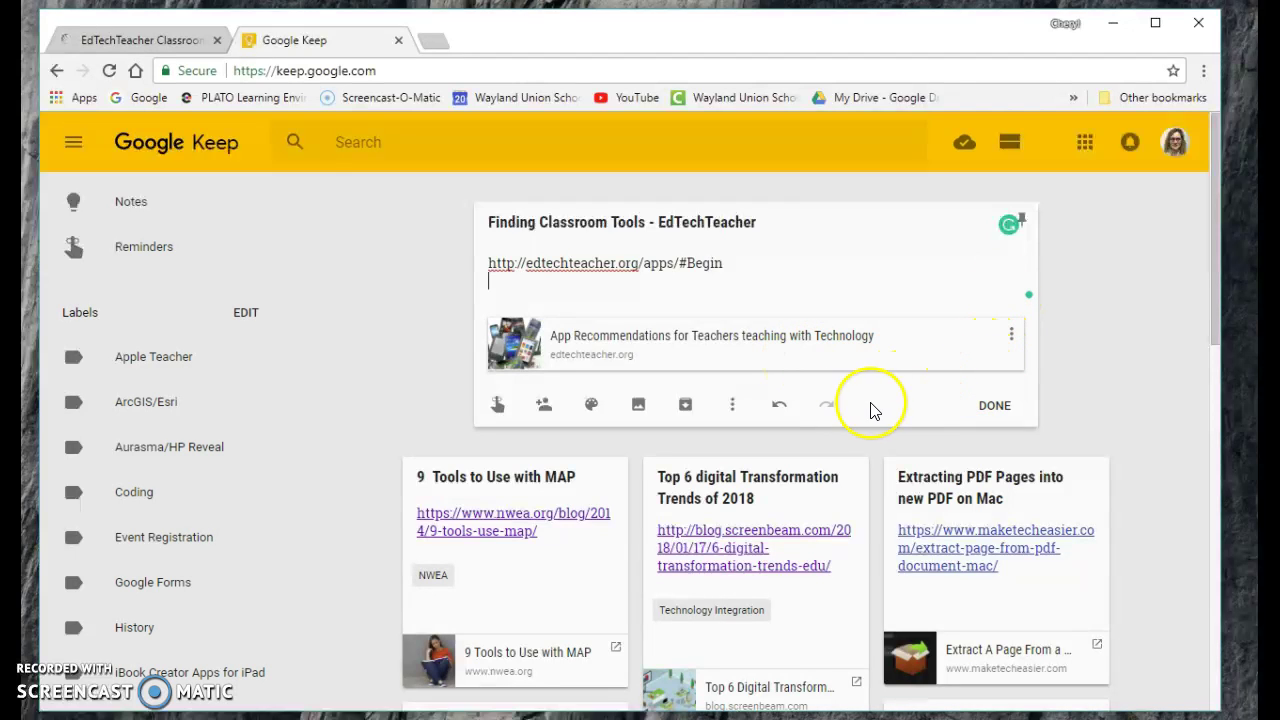
- Label the EdTechTeacher note 'Technology Integration', save it, and open the notes search page
click(733, 406)
click(749, 466)
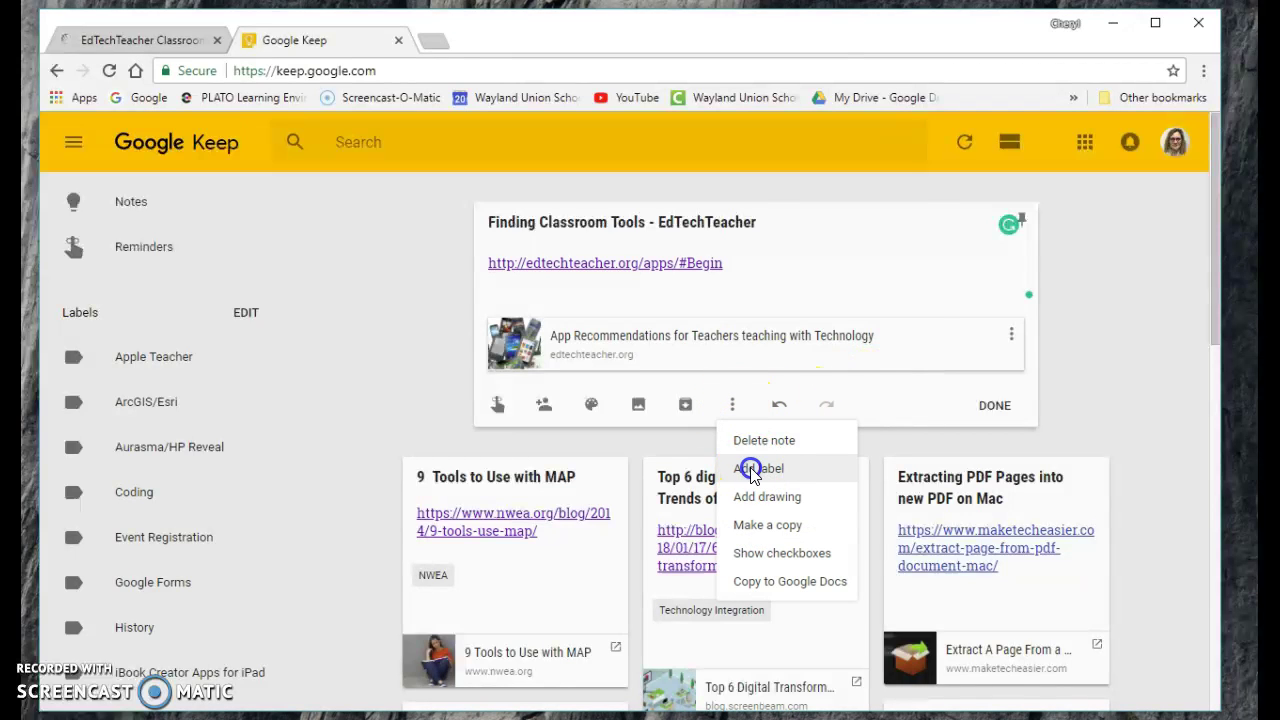
drag(922, 196, 921, 342)
click(858, 318)
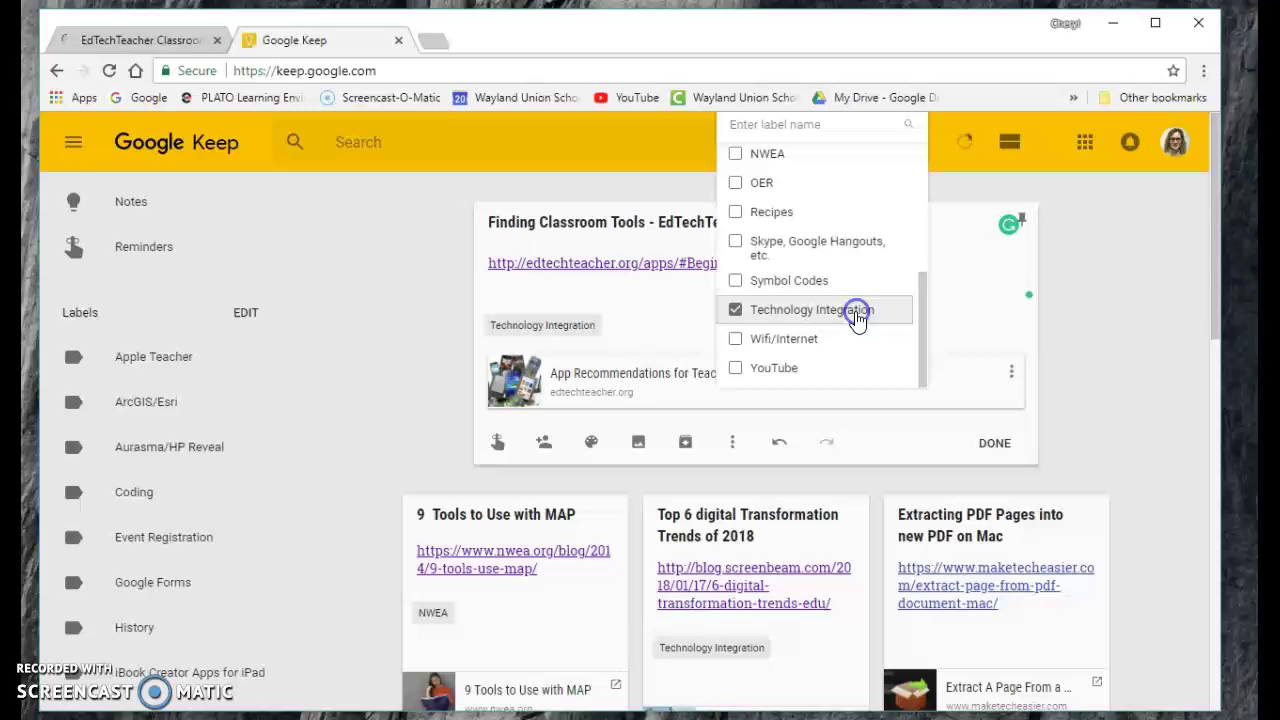
click(993, 440)
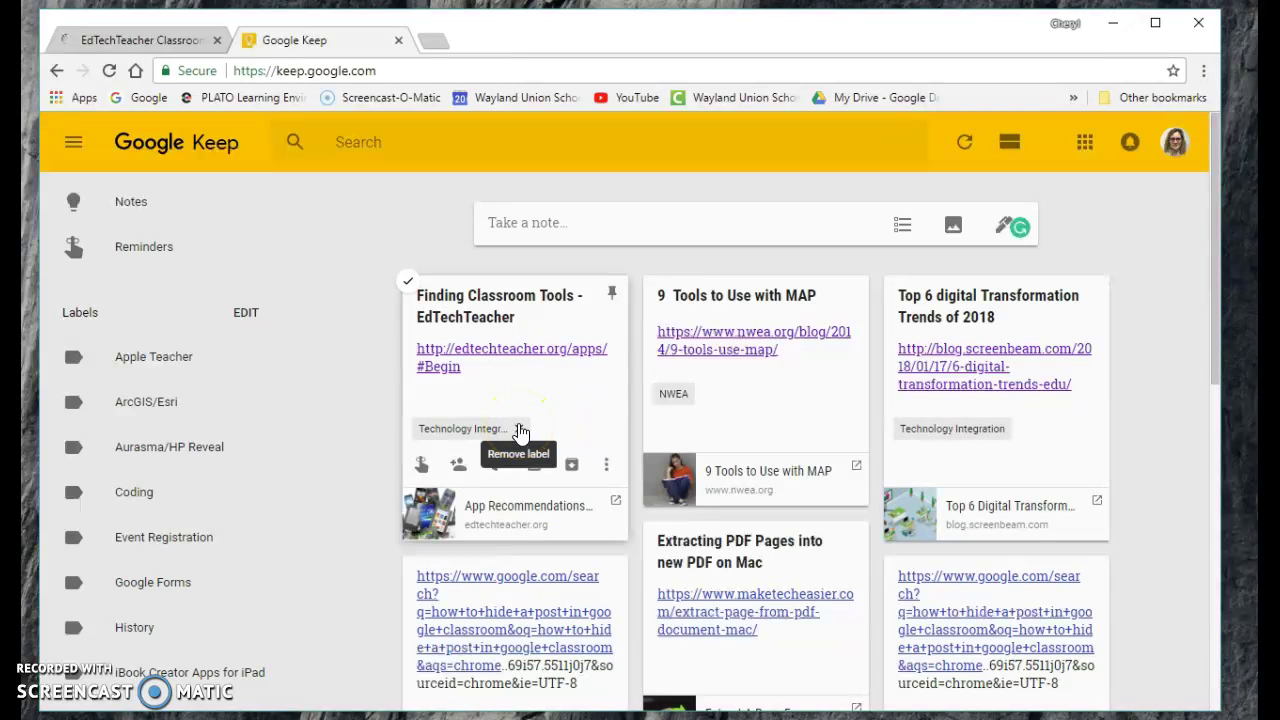
click(376, 141)
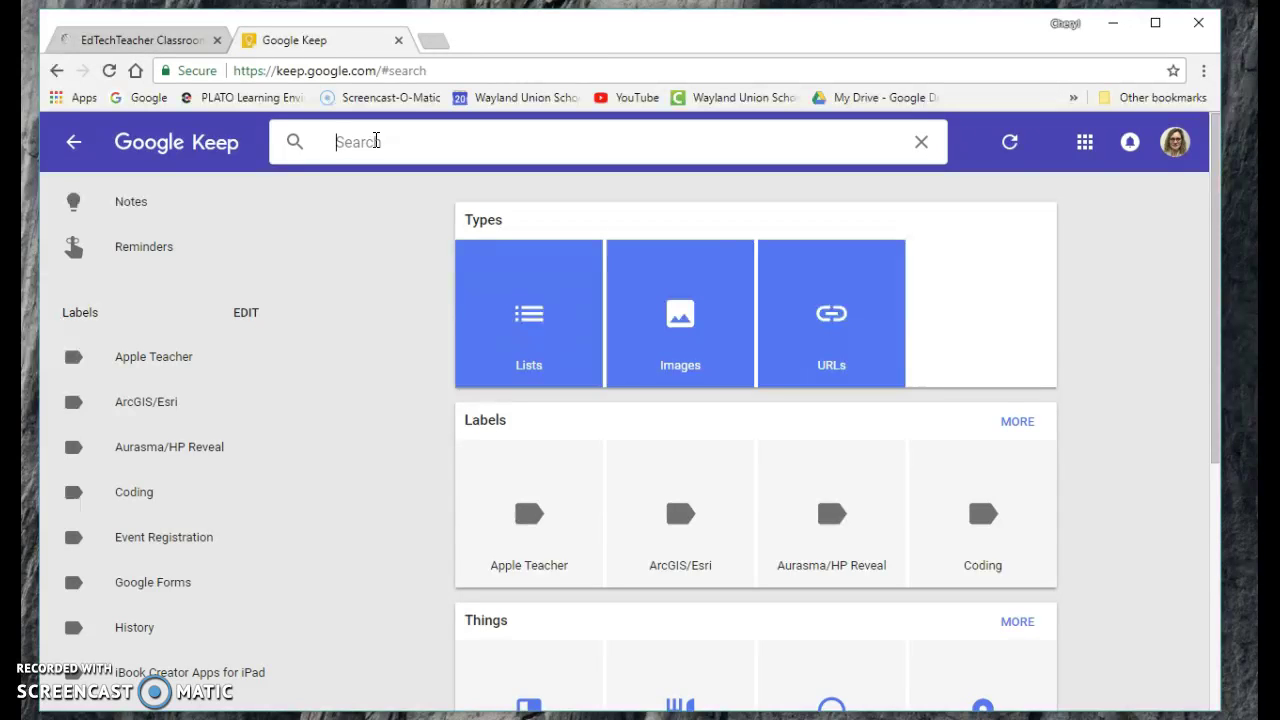
- Search notes for 'nwea', clear the search, and switch to the Reminders view
text(nwea)
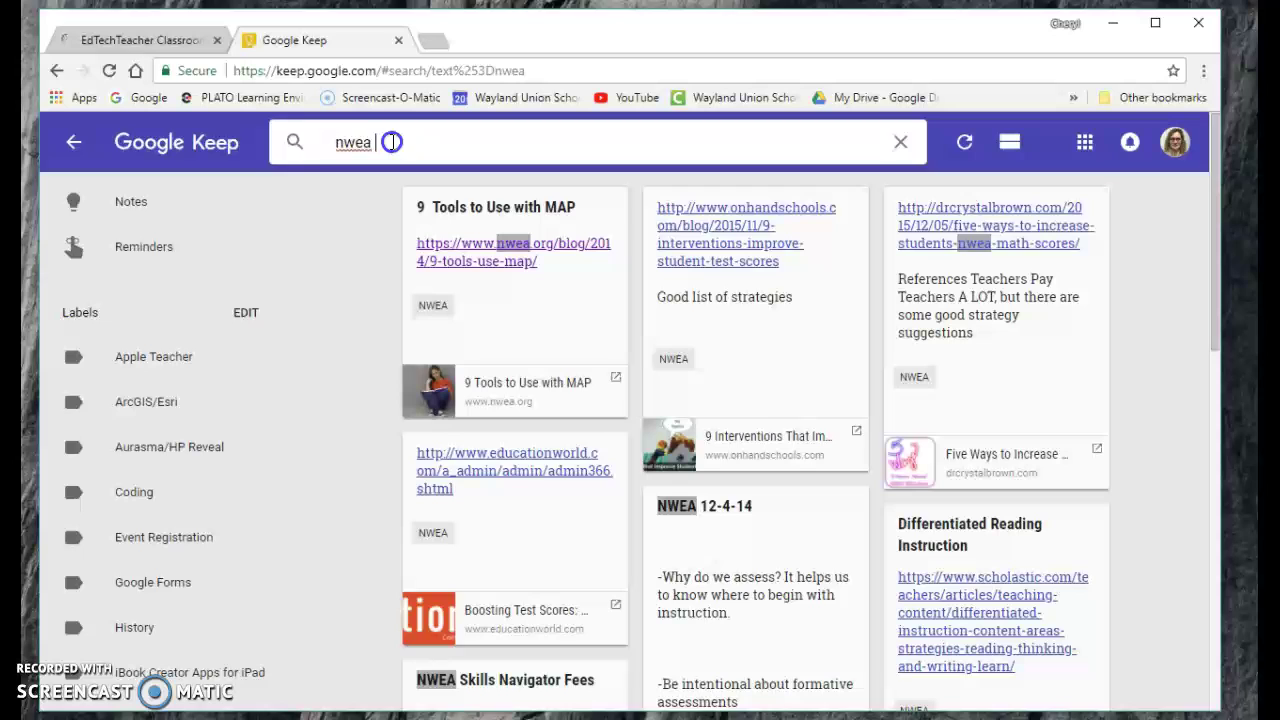
drag(414, 142, 312, 146)
key(BackSpace)
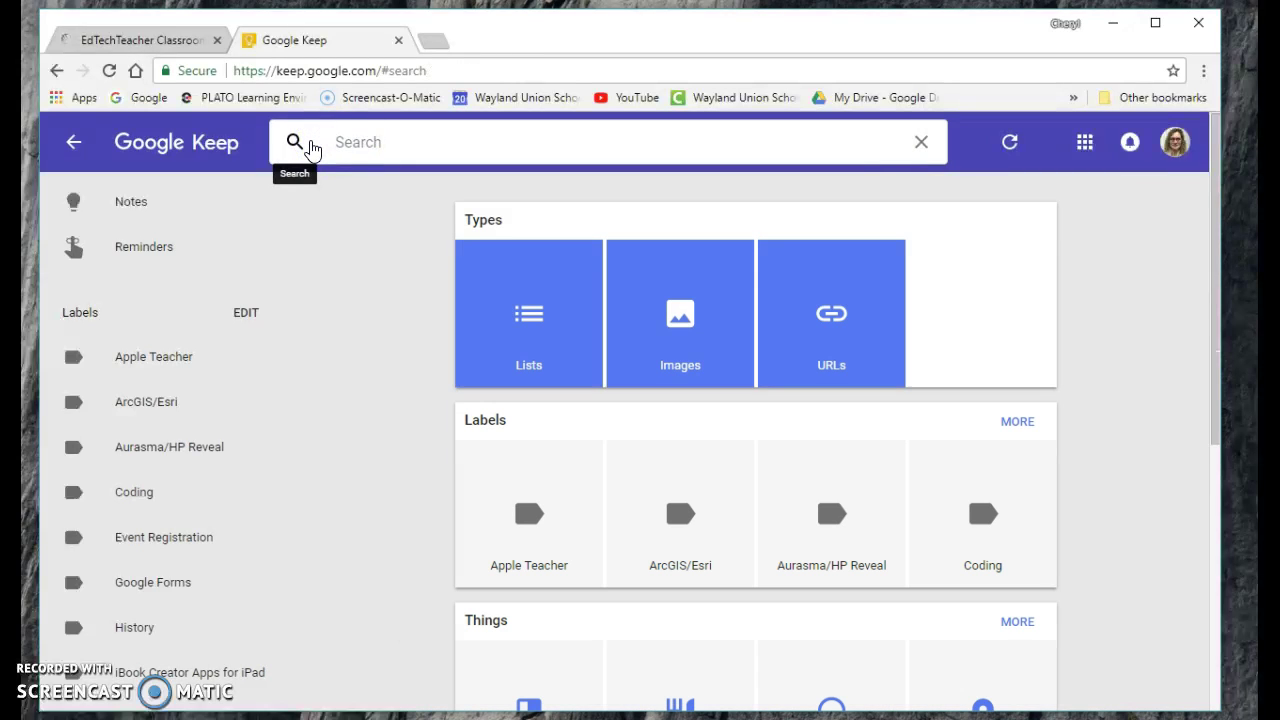
click(518, 221)
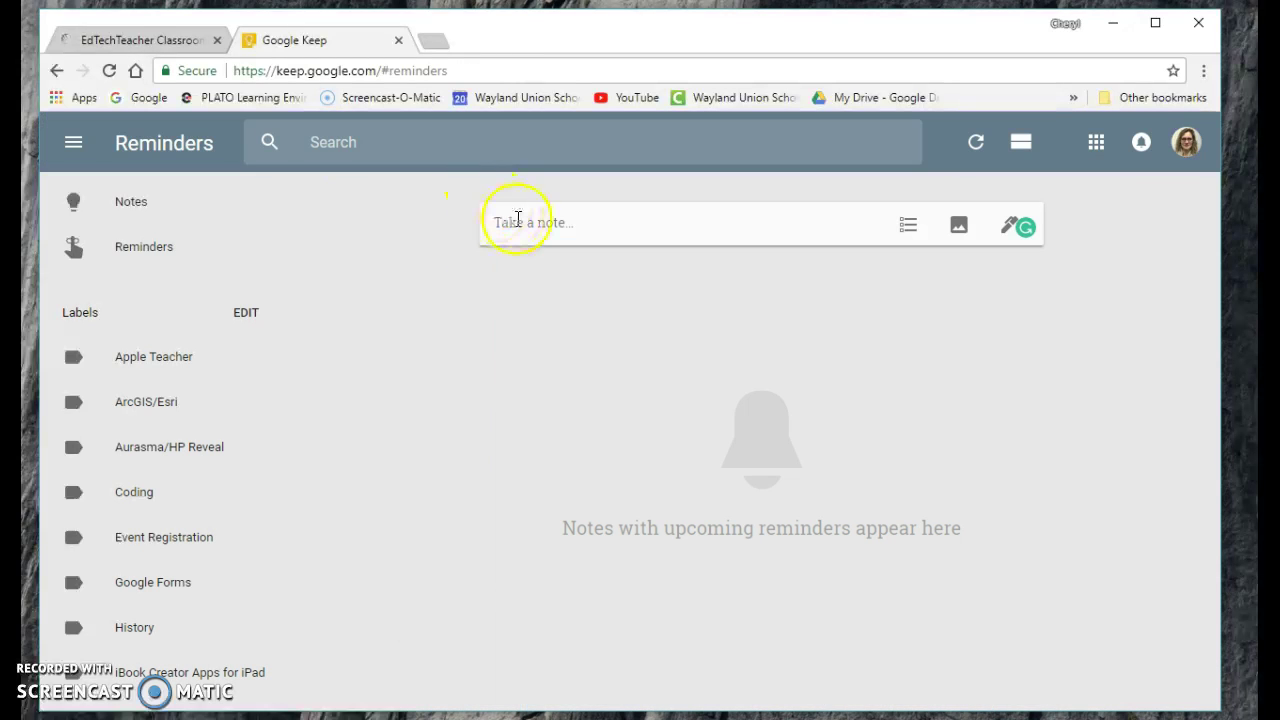
- Create a 'Yearbook' checklist with 'TAke down posters' and a ticked 'start creating Theme ideas'
click(908, 236)
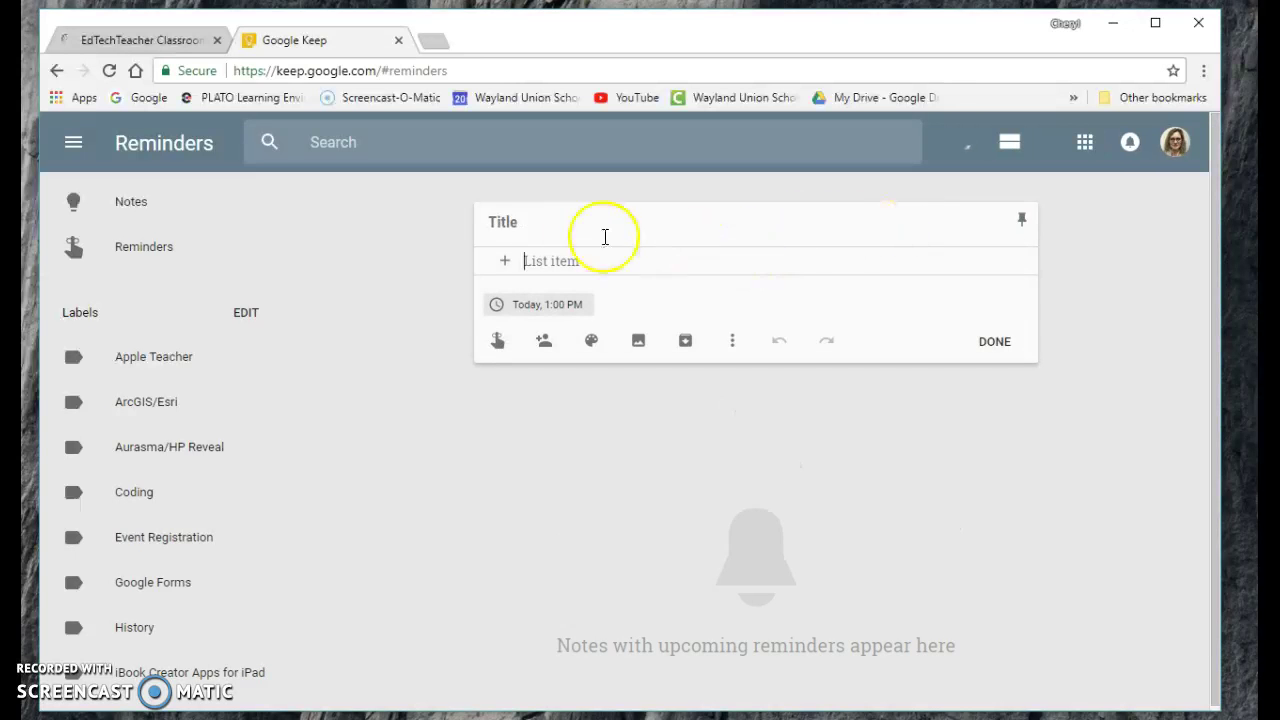
click(553, 221)
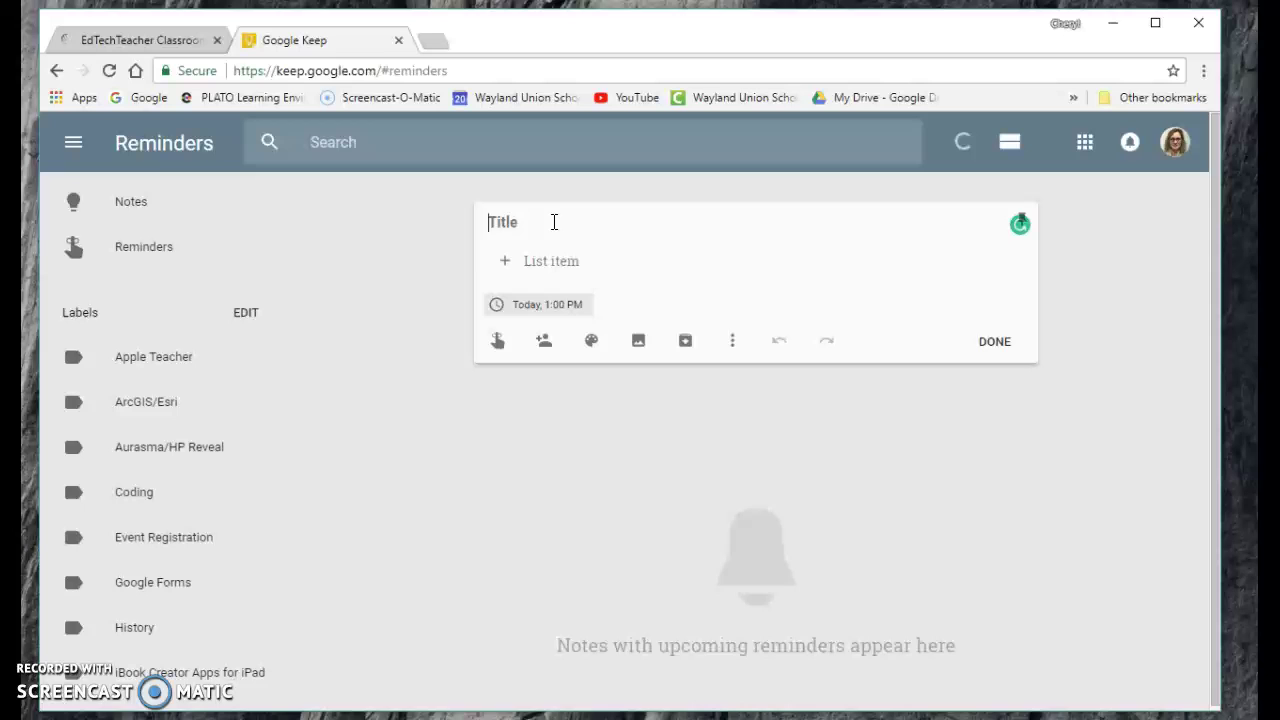
text(Yearbook)
click(545, 261)
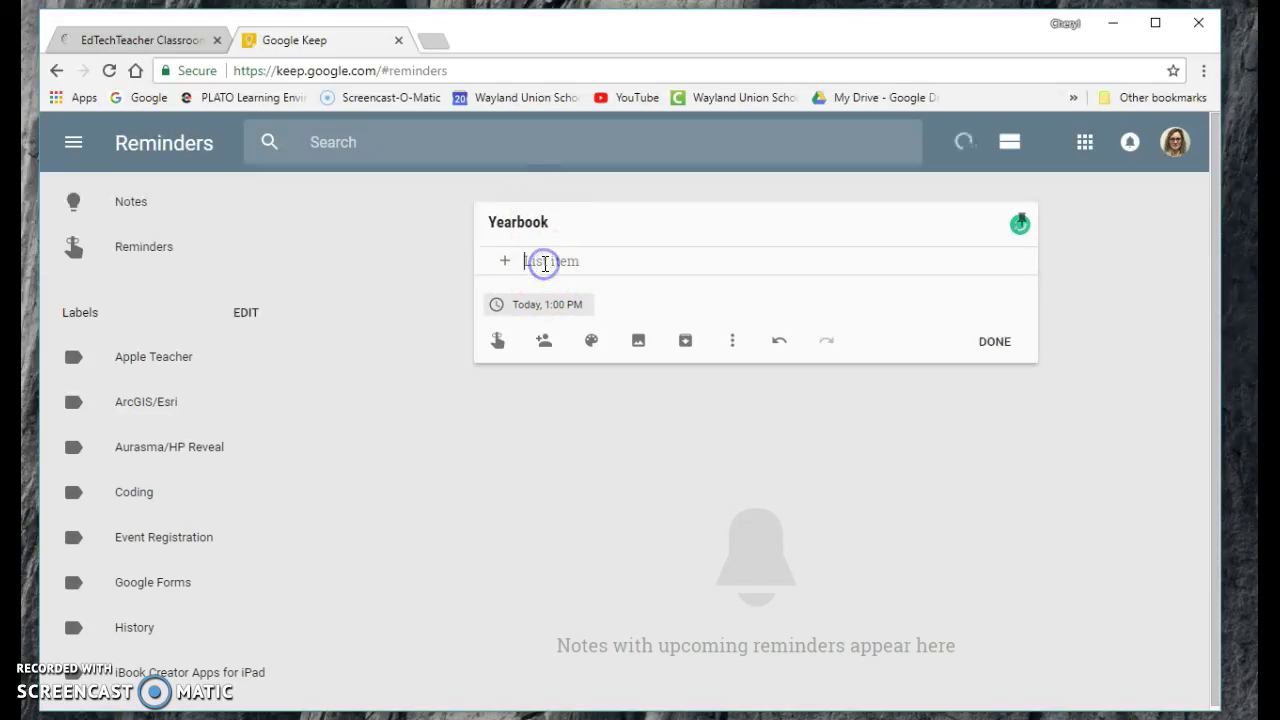
text(TAke do)
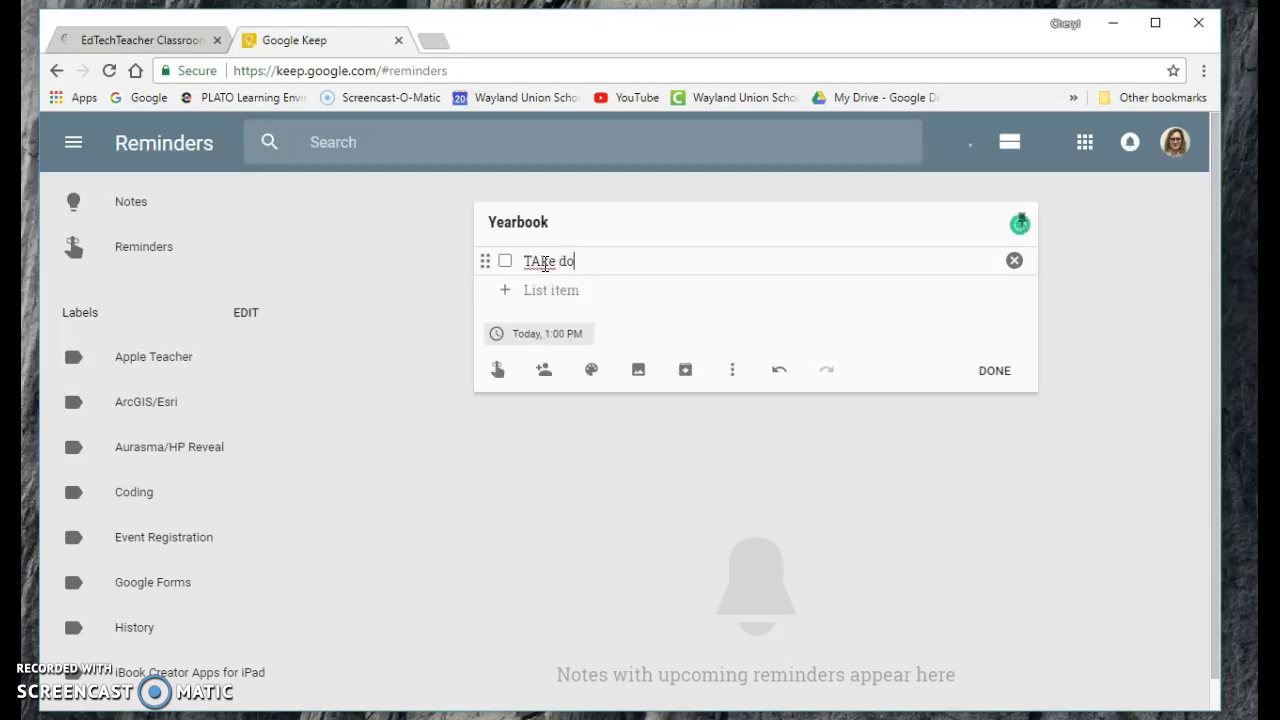
text(wn posters)
key(Return)
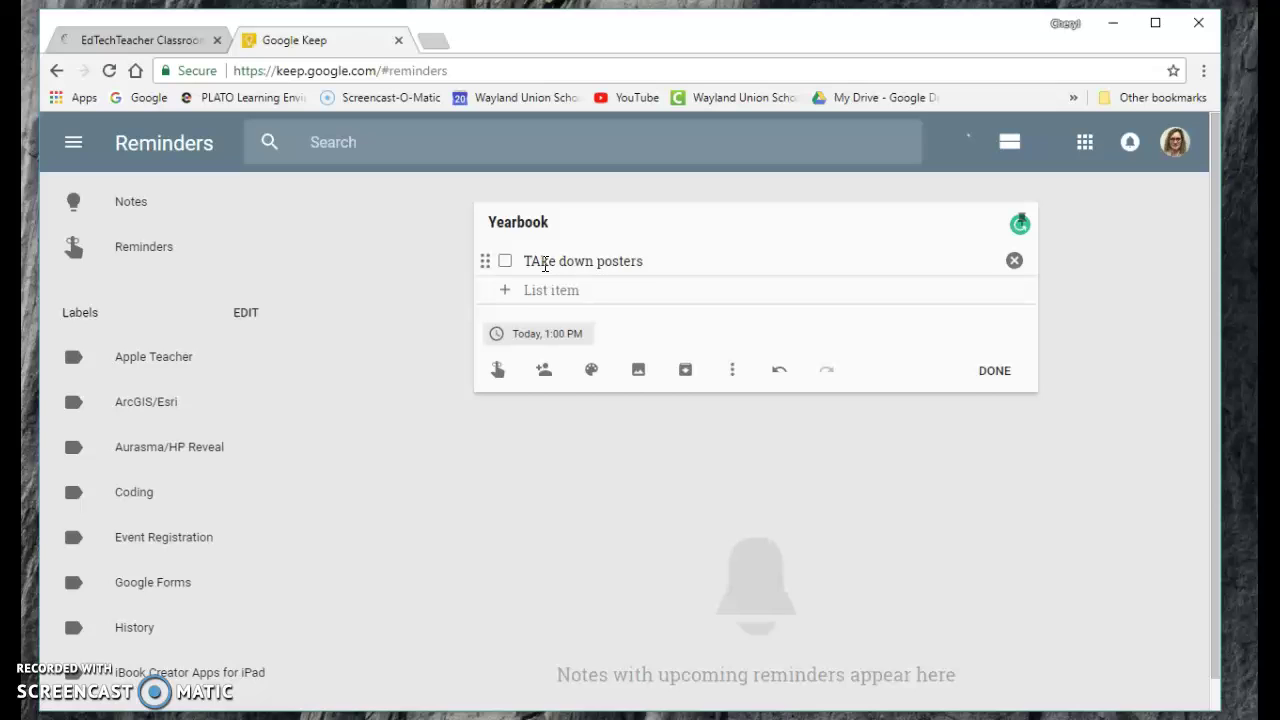
text(start creating Theme ideas)
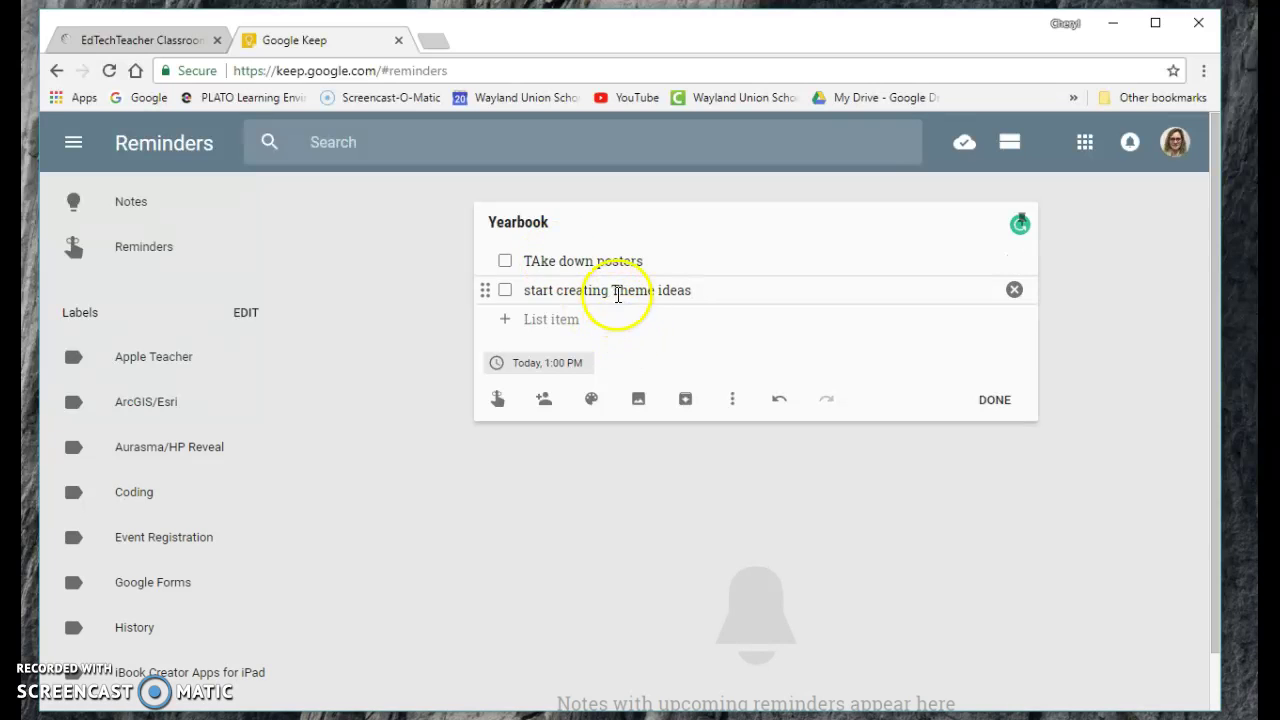
click(507, 291)
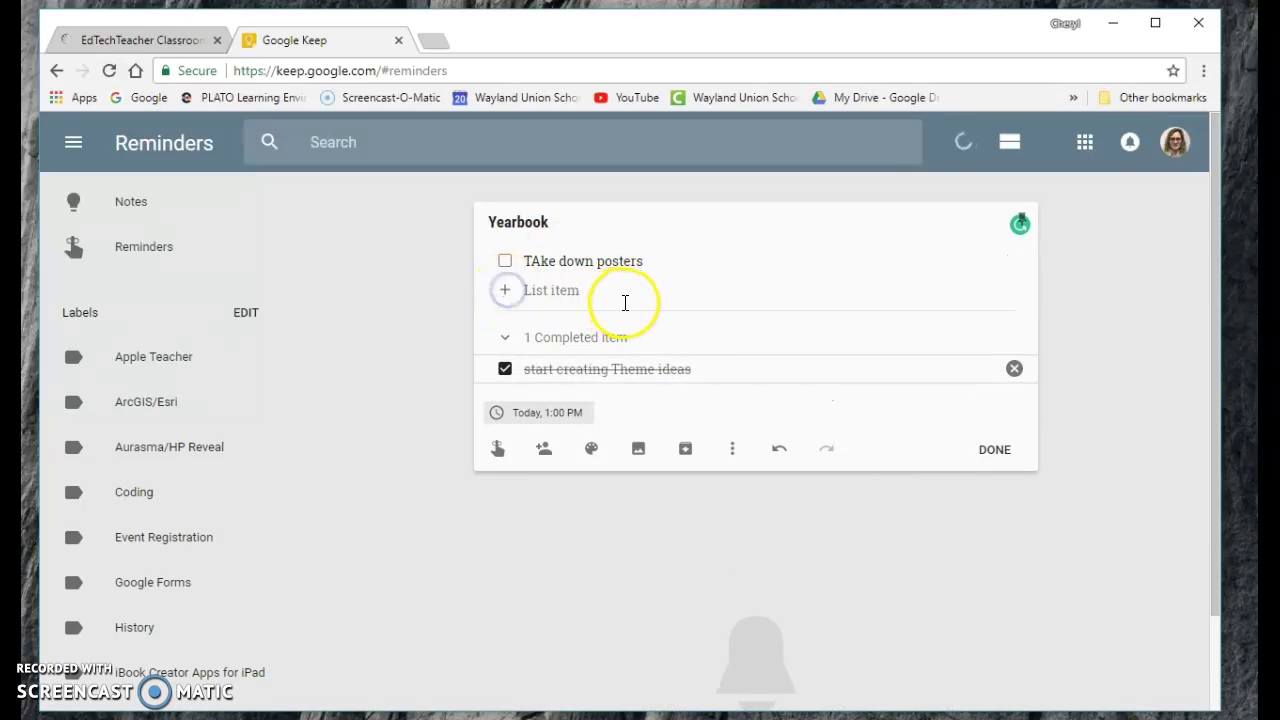
click(1000, 453)
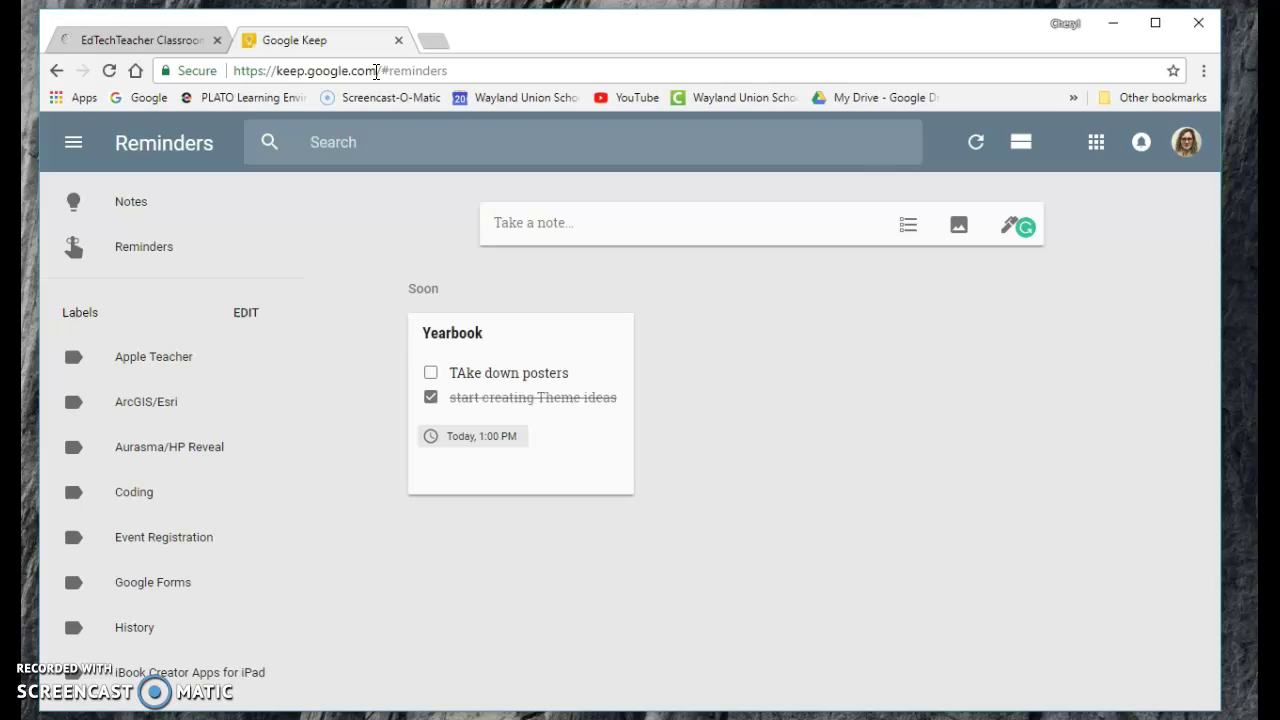
- Open Chrome's main menu to view installed extensions such as Save to Keep
click(1205, 70)
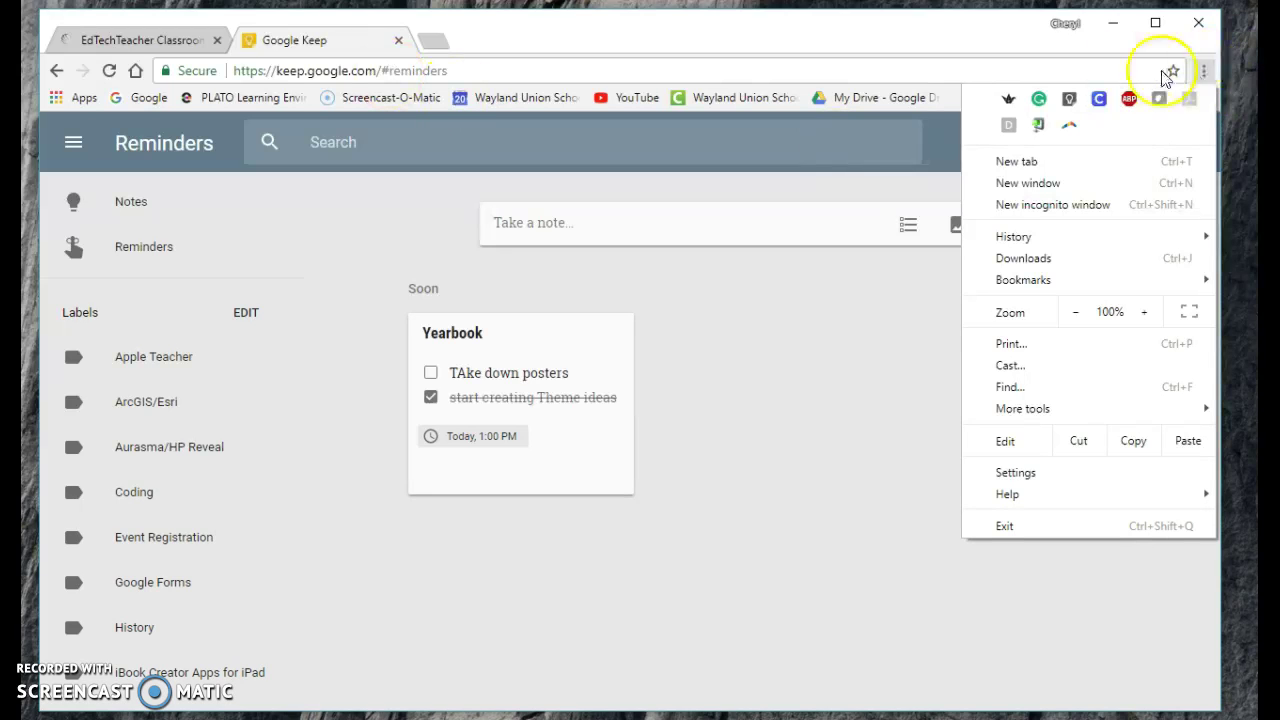